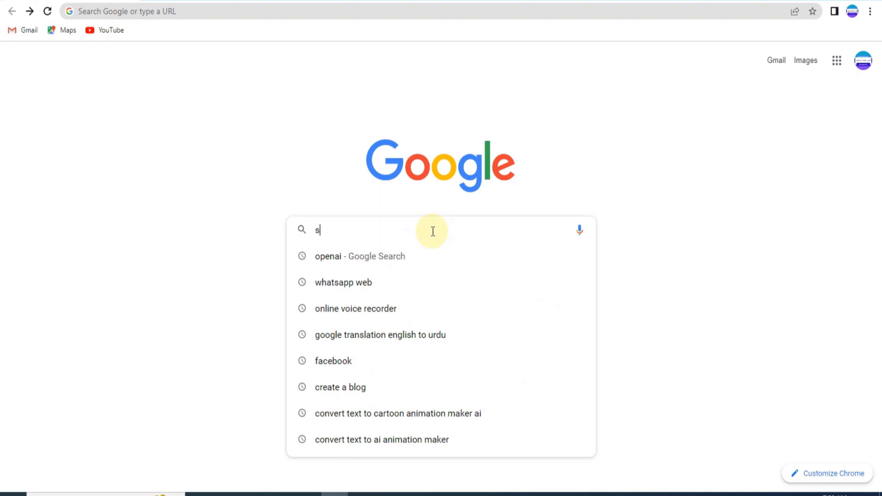
Step: Go to the steve.ai website
{"action": "type", "text": "teve.a"}
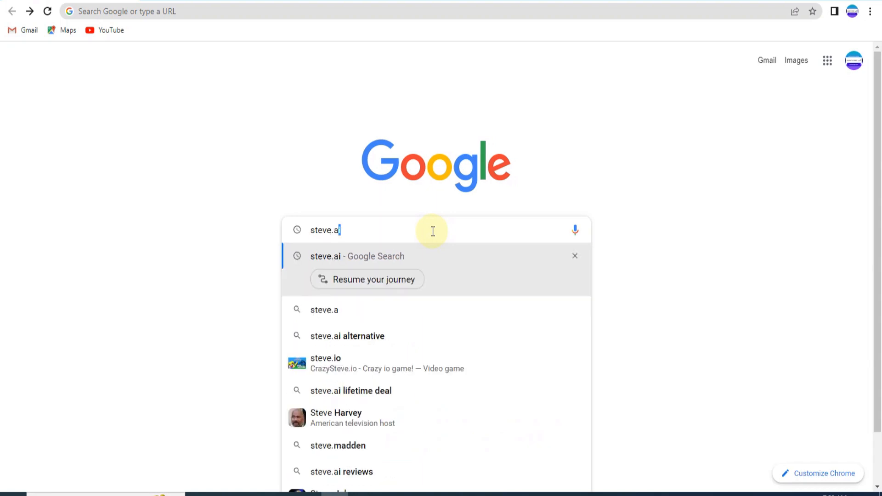
{"action": "type", "text": "i"}
{"action": "key", "text": "Return"}
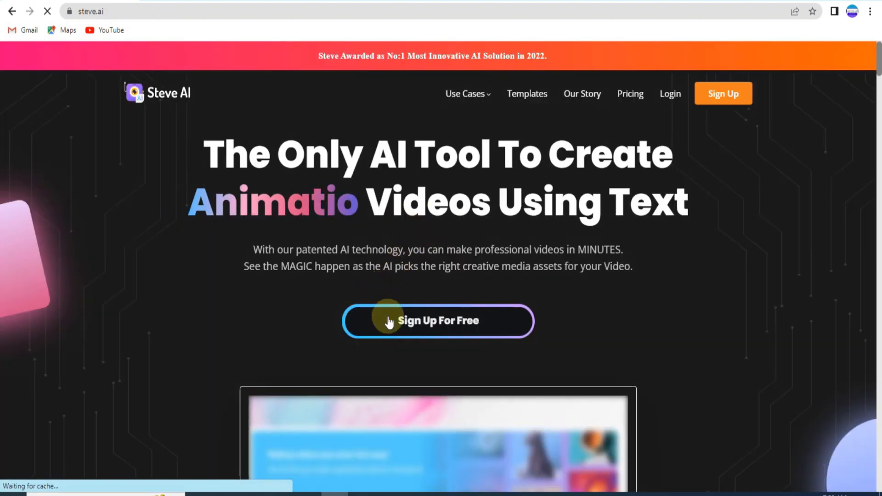
Step: View the Steve AI free sign-up page, return to the home page and open the signed-in dashboard
{"action": "left_click", "coordinate": [421, 329]}
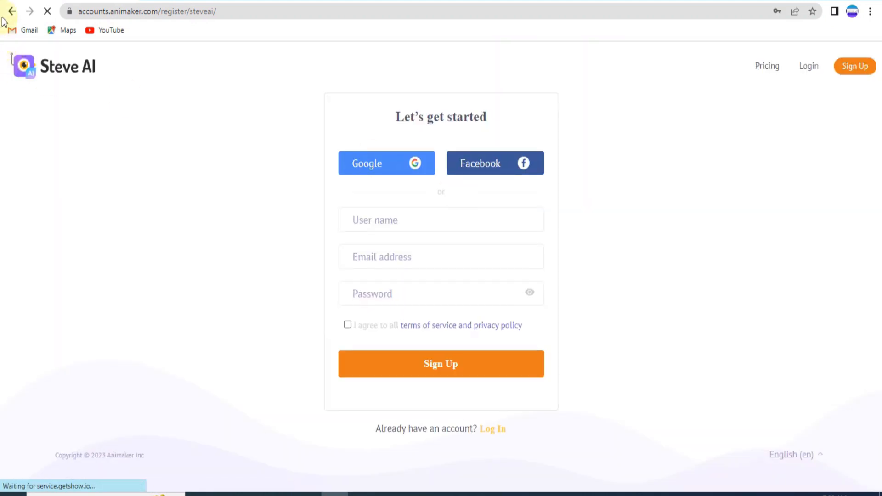
{"action": "left_click", "coordinate": [11, 10]}
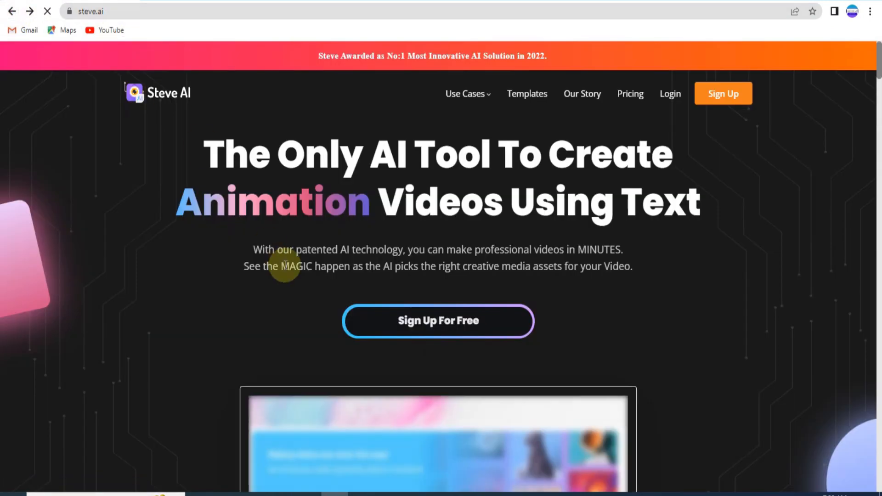
{"action": "mouse_move", "coordinate": [367, 494]}
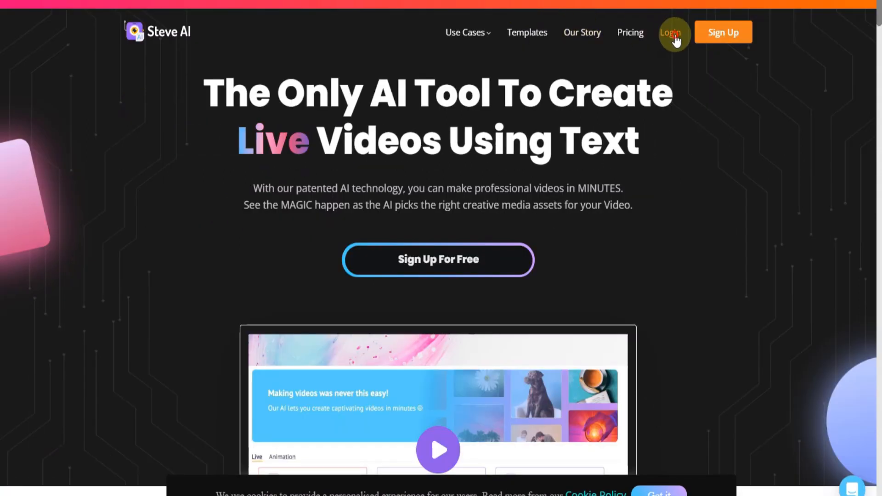
{"action": "left_click", "coordinate": [675, 36]}
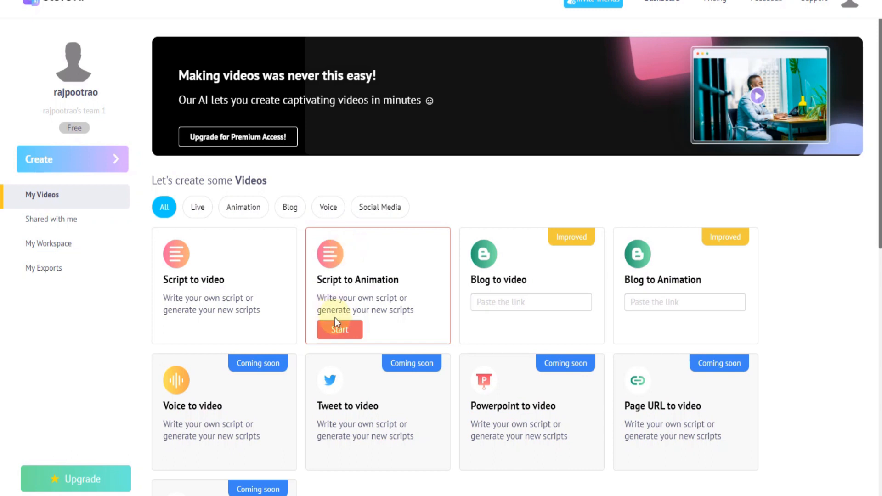
Step: Switch to the openai search results, close the developer tools there and open the OpenAI website
{"action": "mouse_move", "coordinate": [519, 1]}
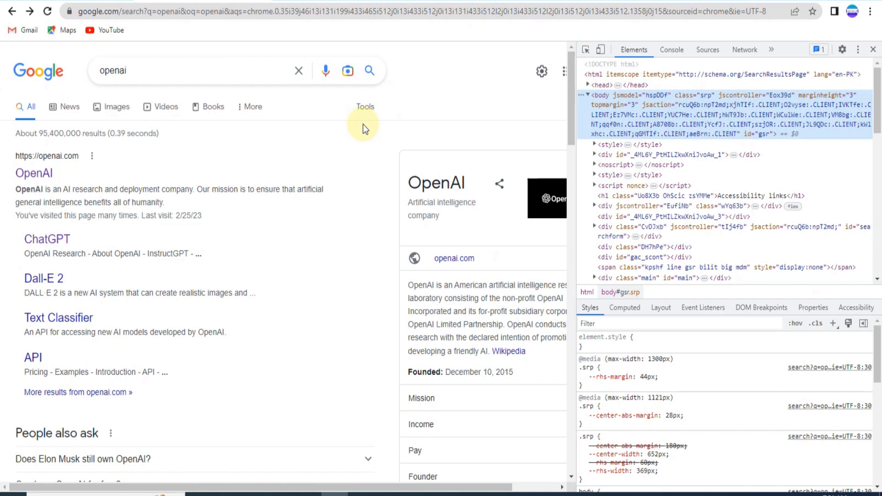
{"action": "left_click", "coordinate": [874, 50]}
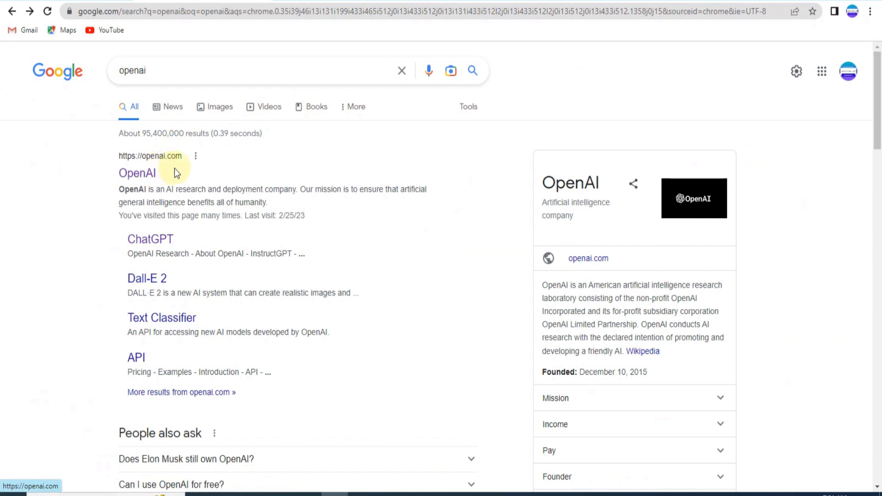
{"action": "left_click", "coordinate": [141, 176]}
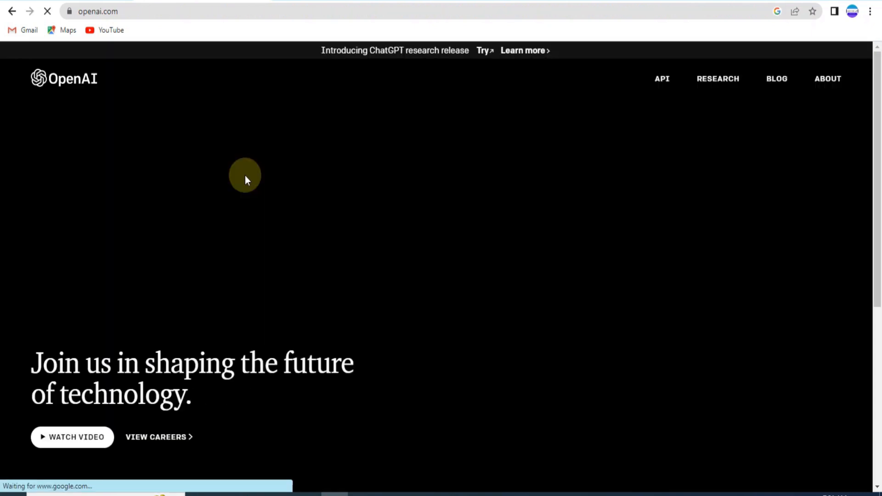
Step: Open the ChatGPT article from the OpenAI site's featured links and launch ChatGPT from it
{"action": "scroll", "coordinate": [267, 208], "scroll_direction": "down", "scroll_amount": 6}
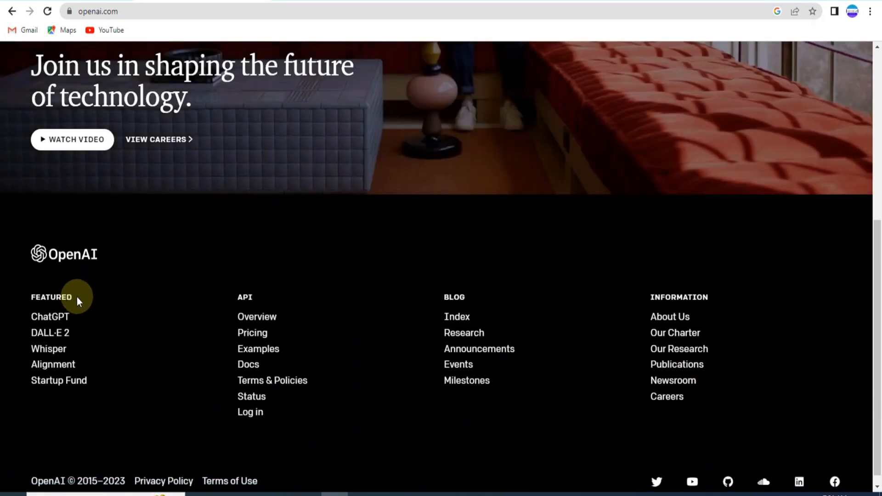
{"action": "left_click", "coordinate": [52, 320]}
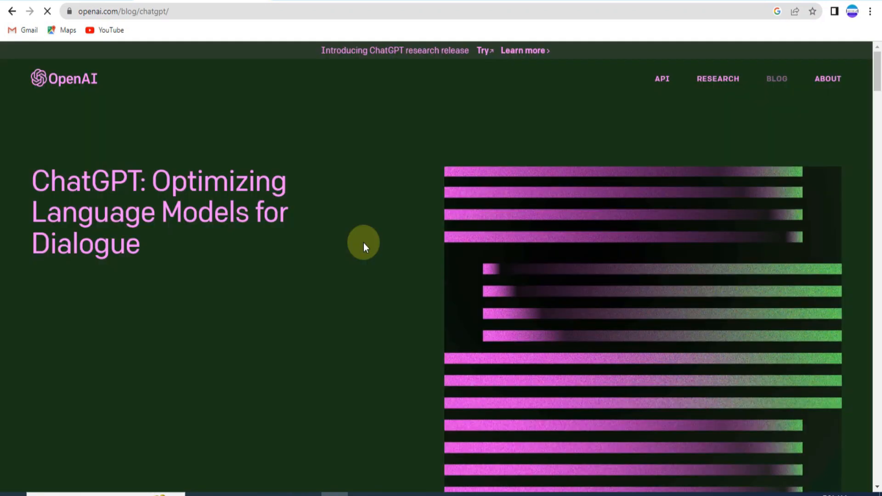
{"action": "scroll", "coordinate": [410, 216], "scroll_direction": "down", "scroll_amount": 3}
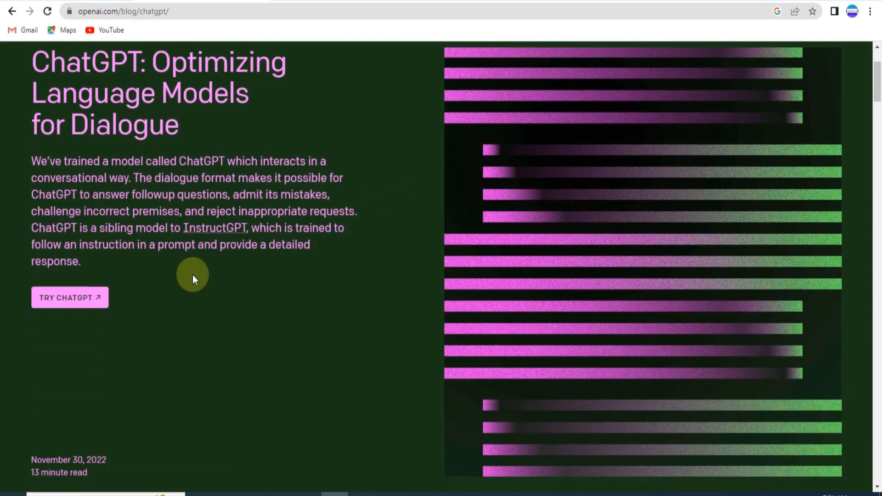
{"action": "left_click", "coordinate": [67, 301]}
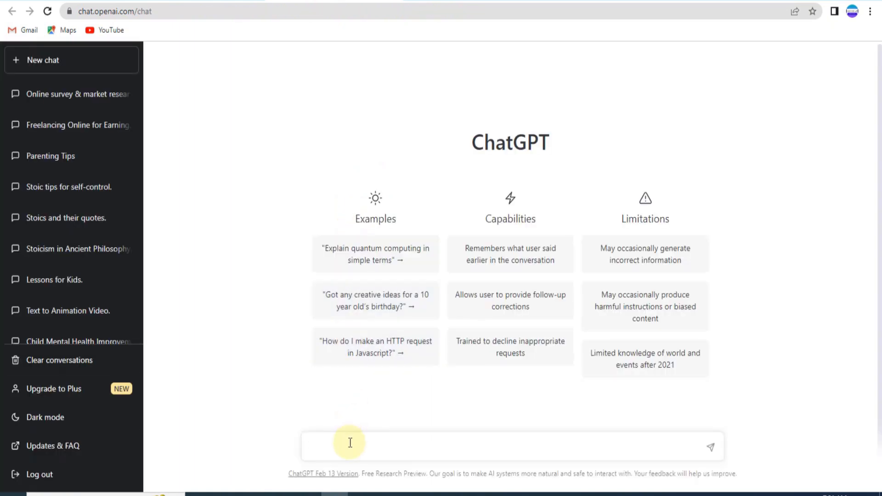
Step: Ask ChatGPT for "engaging presentation for business" and select the text of its reply
{"action": "left_click", "coordinate": [349, 445]}
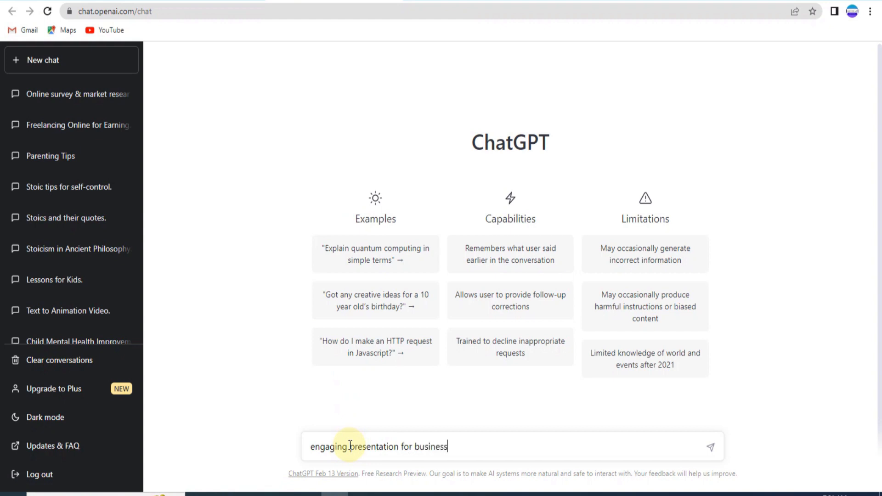
{"action": "key", "text": "Return"}
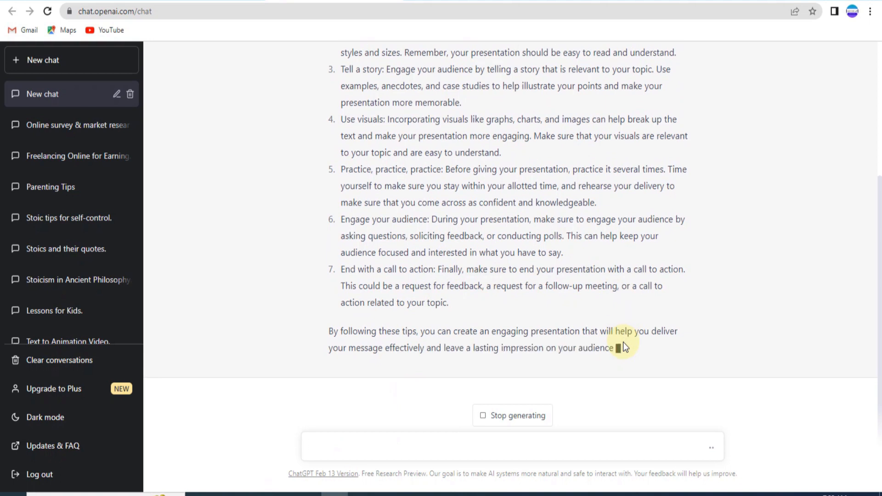
{"action": "scroll", "coordinate": [622, 341], "scroll_direction": "up", "scroll_amount": 4}
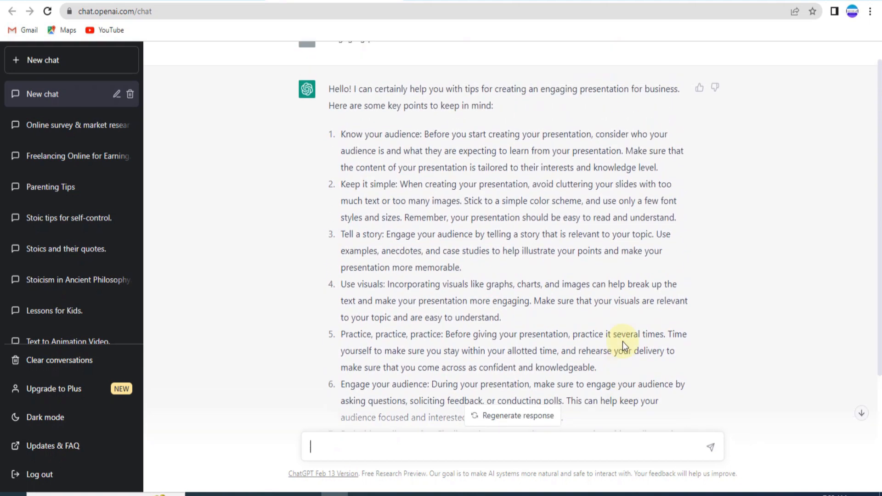
{"action": "scroll", "coordinate": [623, 331], "scroll_direction": "up", "scroll_amount": 1}
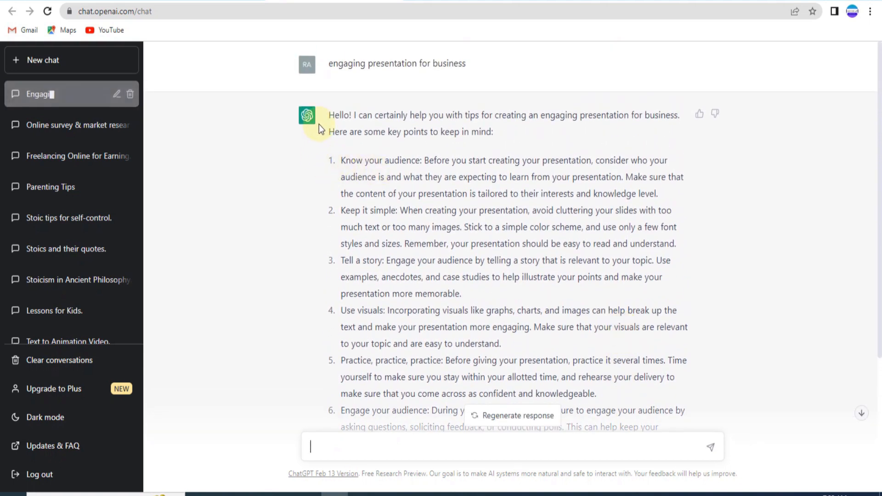
{"action": "left_click", "coordinate": [329, 115]}
{"action": "left_click_drag", "start_coordinate": [329, 116], "coordinate": [662, 383]}
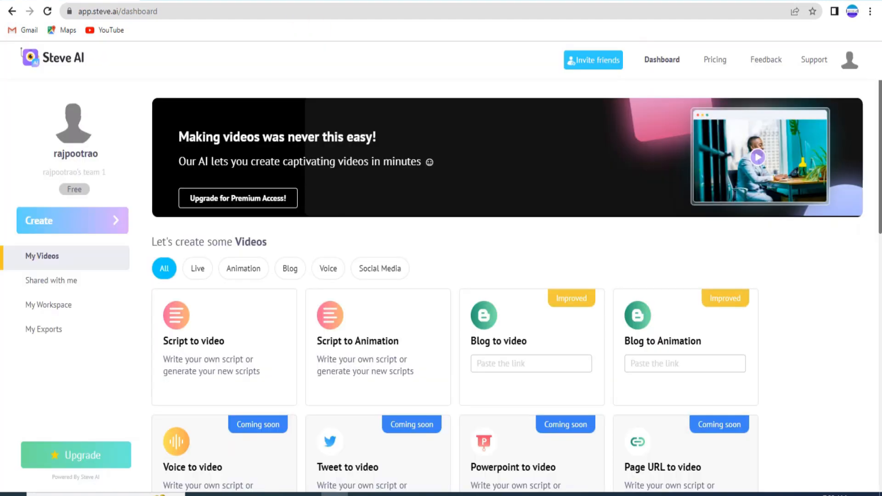
Step: Start a Script to video project on the Steve AI dashboard and open the sample video script generator
{"action": "scroll", "coordinate": [256, 315], "scroll_direction": "down", "scroll_amount": 2}
{"action": "scroll", "coordinate": [253, 314], "scroll_direction": "down", "scroll_amount": 1}
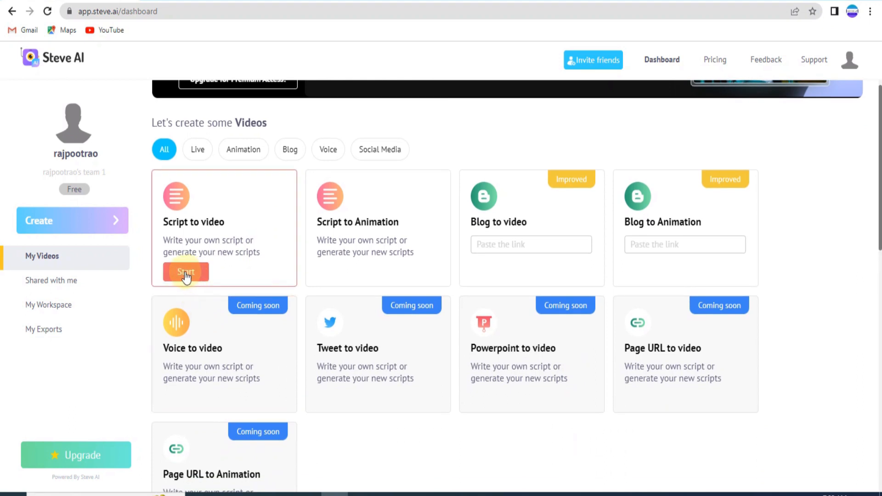
{"action": "left_click", "coordinate": [305, 214]}
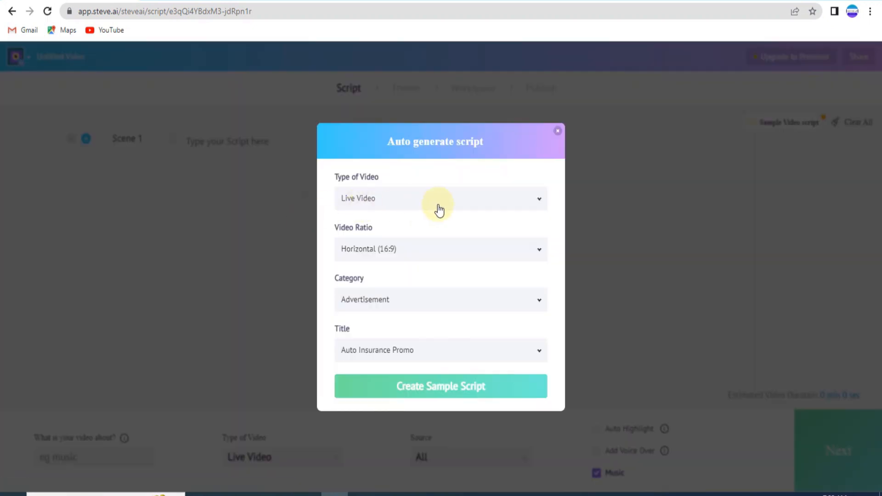
Step: Set the sample script's video type to Animation Video and its category to Explainer Video
{"action": "left_click", "coordinate": [528, 205]}
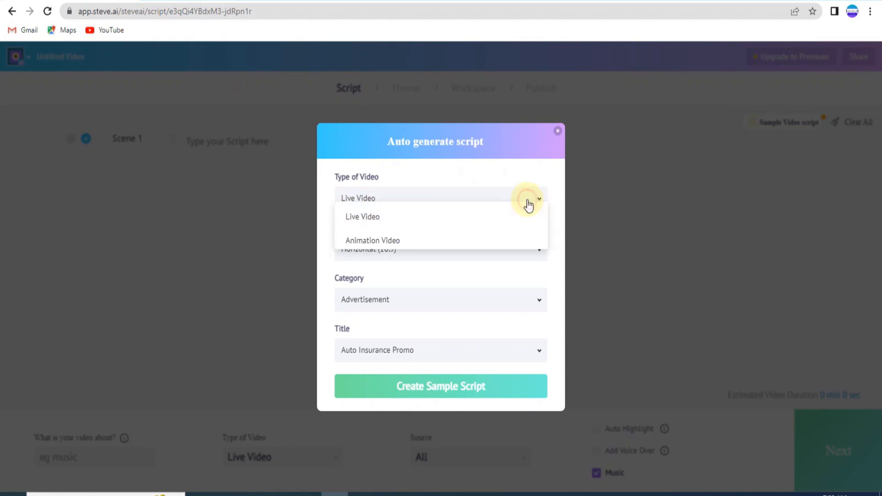
{"action": "left_click", "coordinate": [390, 245]}
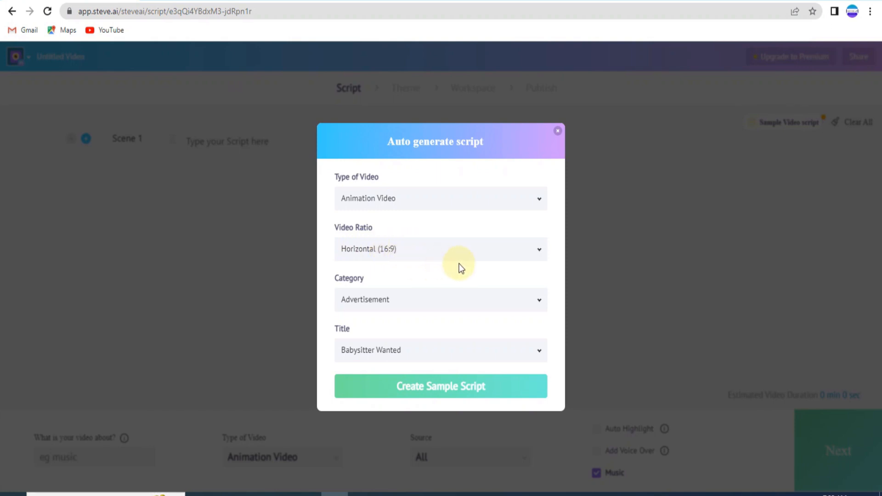
{"action": "left_click", "coordinate": [539, 303]}
{"action": "scroll", "coordinate": [427, 310], "scroll_direction": "down", "scroll_amount": 2}
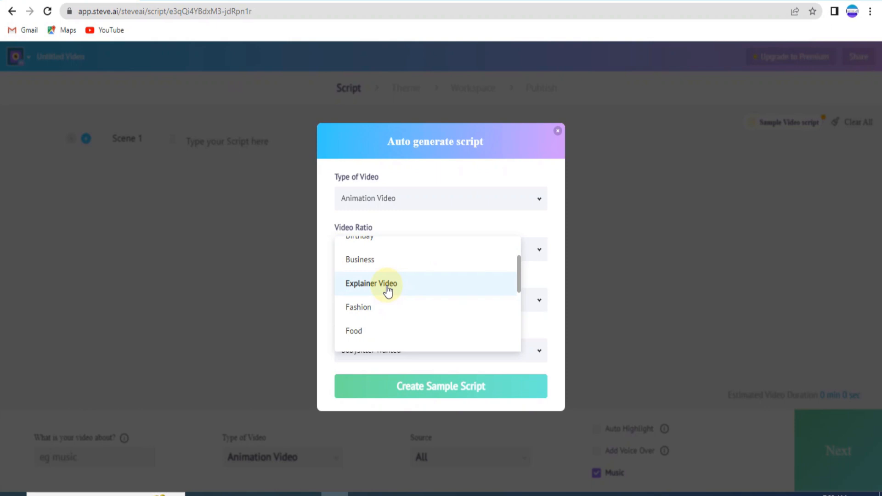
{"action": "left_click", "coordinate": [388, 291]}
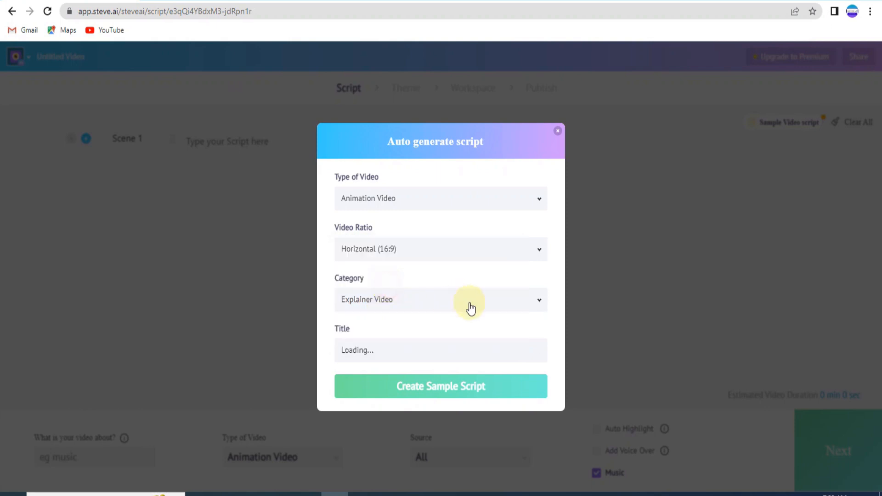
Step: Choose Online Course Explainer as the sample script's title and create the script
{"action": "left_click", "coordinate": [533, 363]}
{"action": "scroll", "coordinate": [475, 330], "scroll_direction": "down", "scroll_amount": 3}
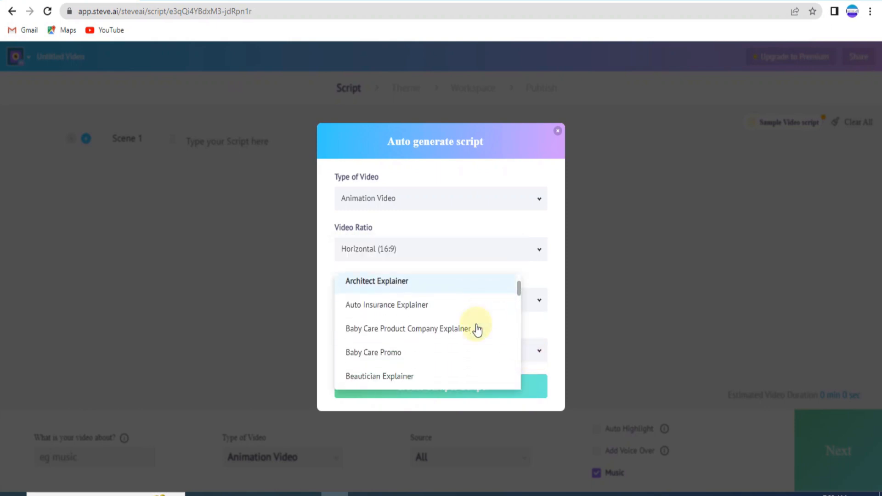
{"action": "scroll", "coordinate": [439, 329], "scroll_direction": "down", "scroll_amount": 4}
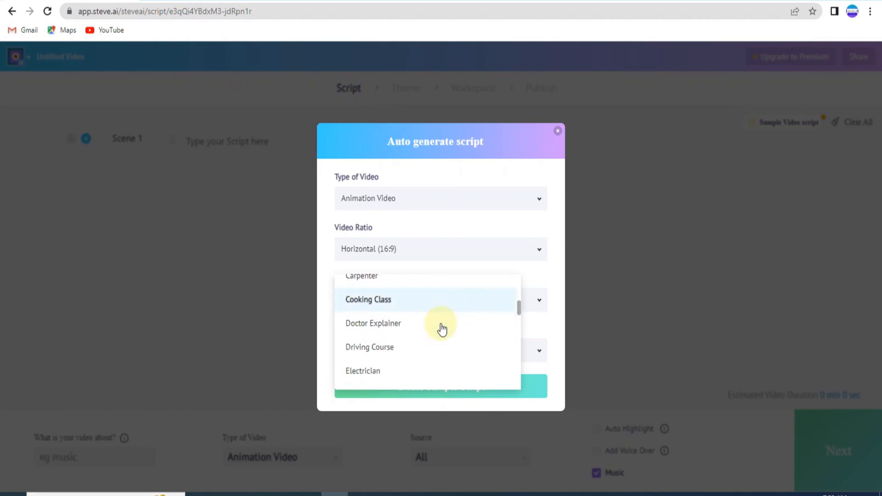
{"action": "scroll", "coordinate": [442, 329], "scroll_direction": "down", "scroll_amount": 5}
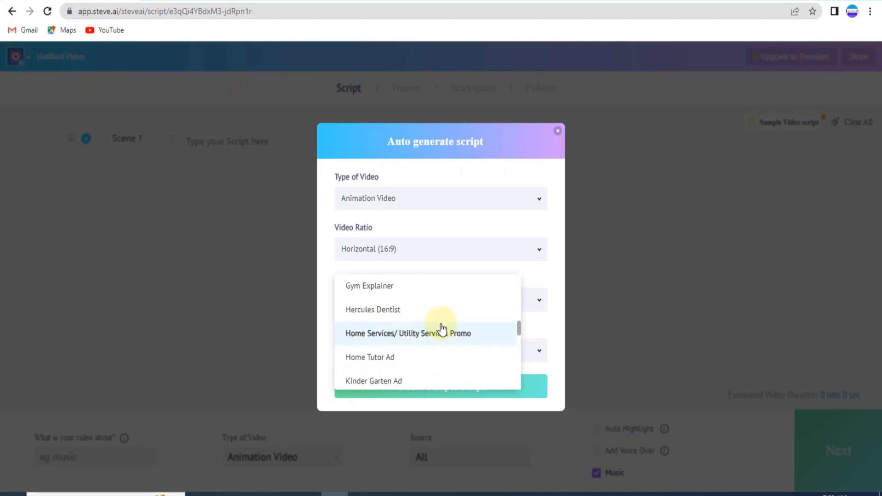
{"action": "scroll", "coordinate": [437, 355], "scroll_direction": "down", "scroll_amount": 2}
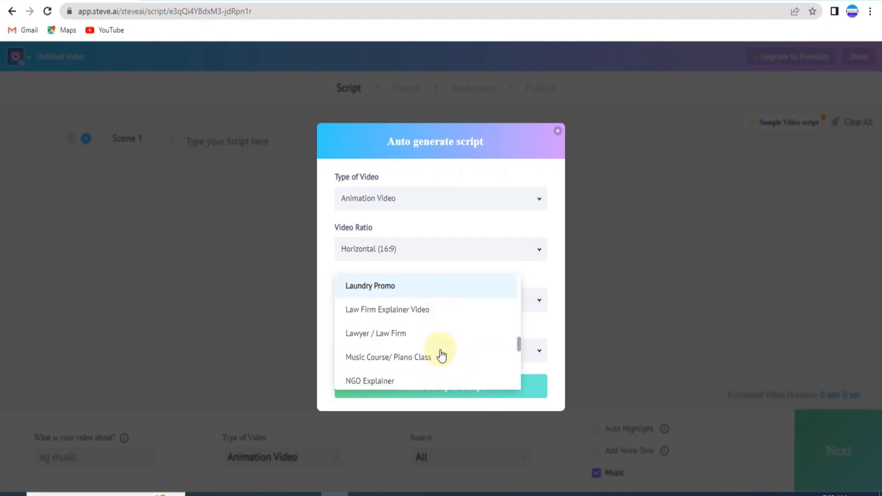
{"action": "scroll", "coordinate": [419, 357], "scroll_direction": "down", "scroll_amount": 2}
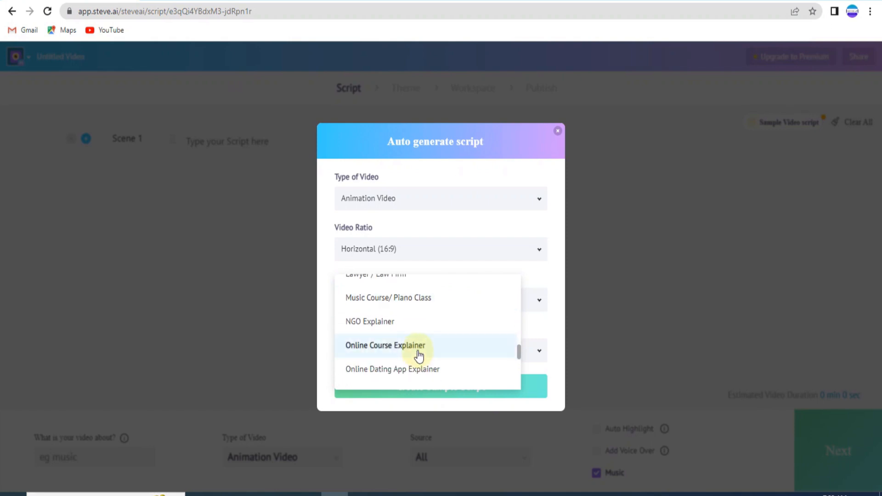
{"action": "left_click", "coordinate": [418, 353]}
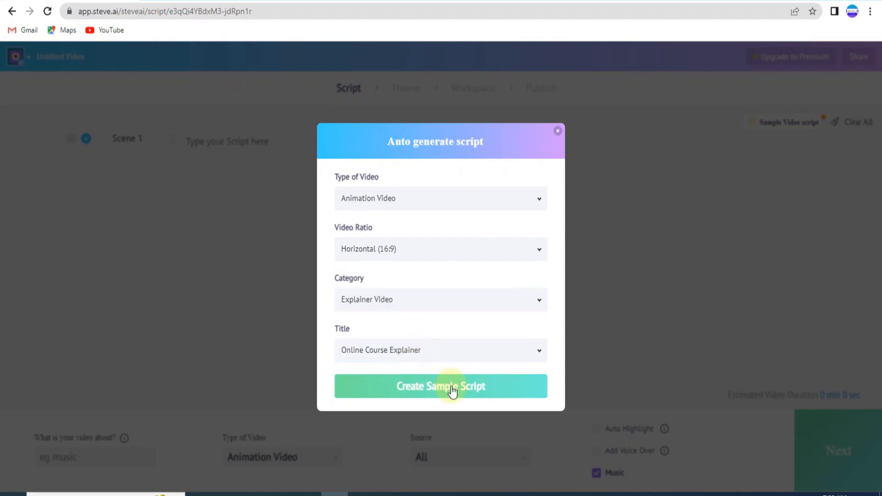
{"action": "left_click", "coordinate": [440, 394]}
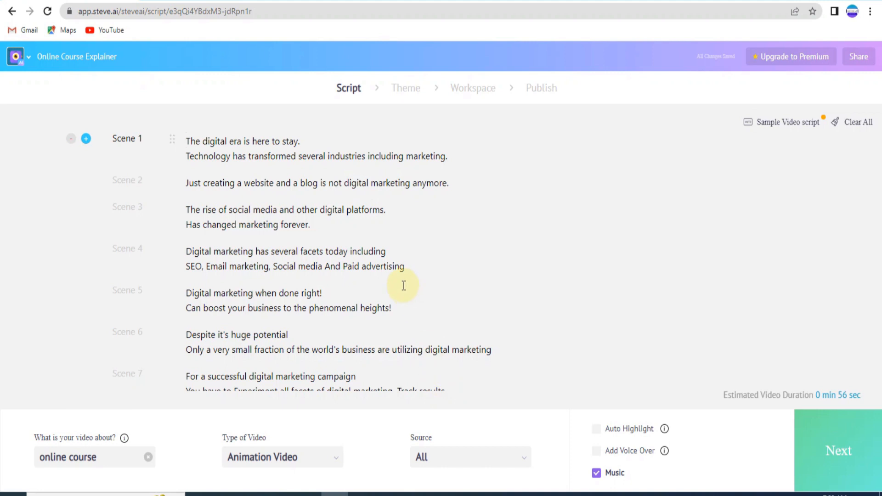
Step: Review the generated script and delete its first scene, "The digital era is here to stay."
{"action": "scroll", "coordinate": [207, 161], "scroll_direction": "down", "scroll_amount": 4}
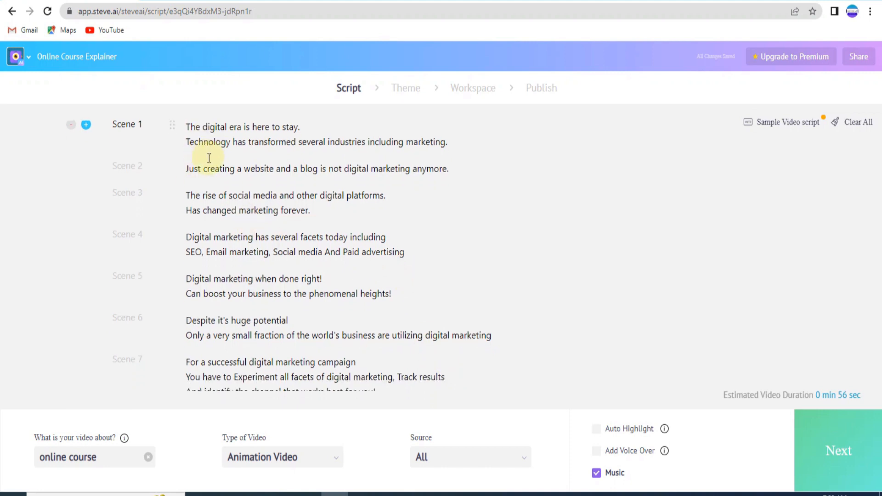
{"action": "scroll", "coordinate": [211, 183], "scroll_direction": "down", "scroll_amount": 3}
{"action": "scroll", "coordinate": [218, 252], "scroll_direction": "up", "scroll_amount": 6}
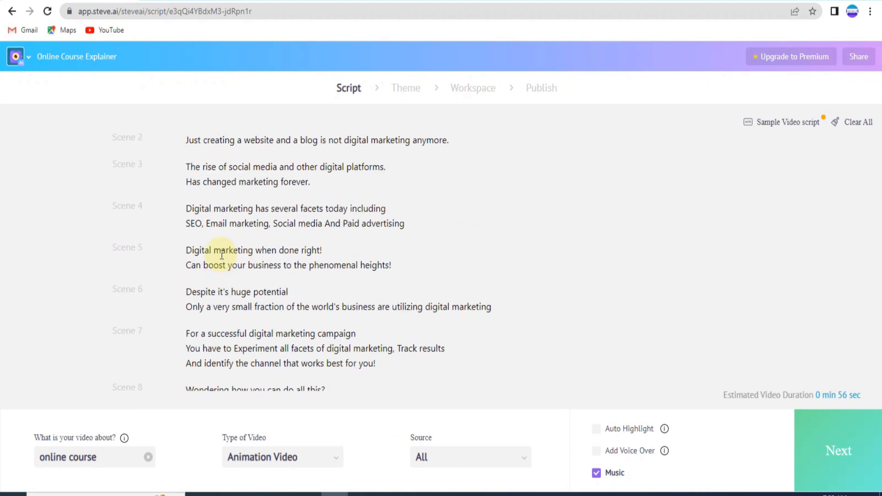
{"action": "scroll", "coordinate": [222, 253], "scroll_direction": "up", "scroll_amount": 1}
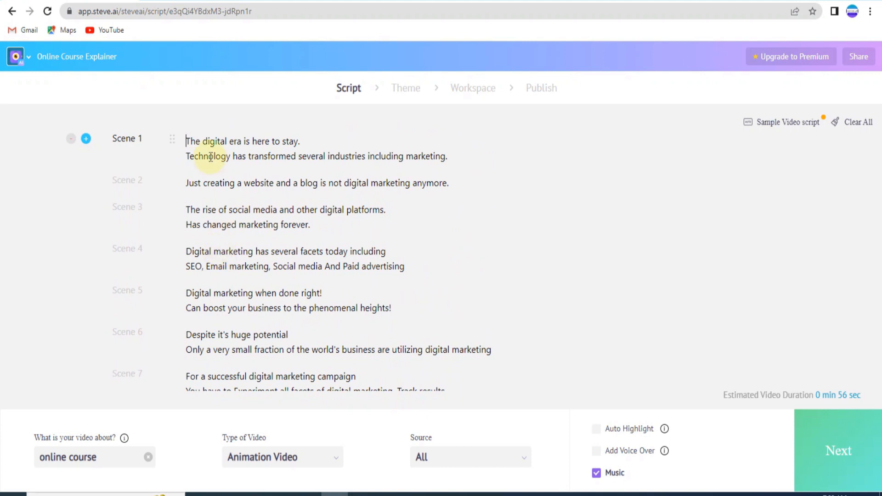
{"action": "left_click", "coordinate": [71, 138]}
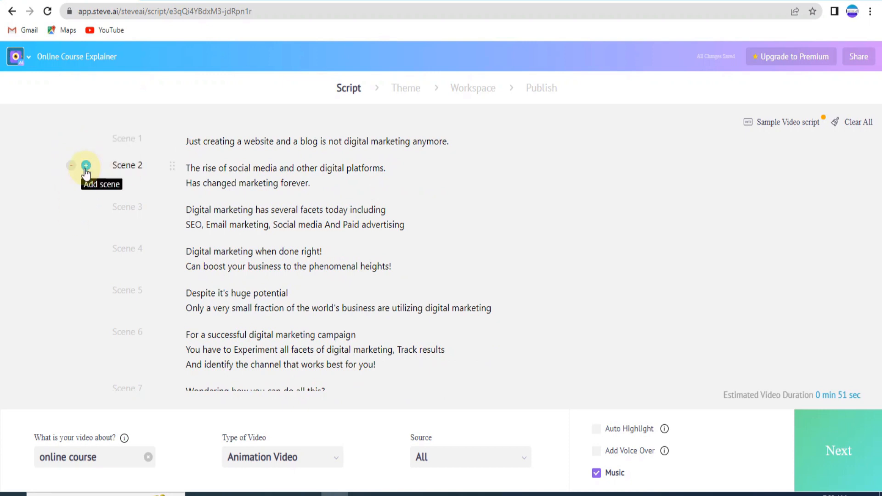
Step: Delete the remaining sample scenes so the script holds a single empty scene
{"action": "left_click", "coordinate": [71, 165]}
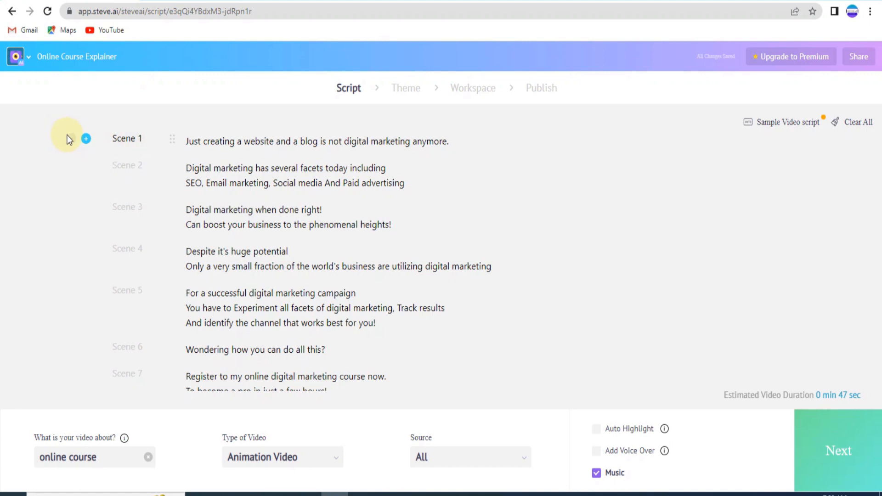
{"action": "left_click", "coordinate": [70, 140]}
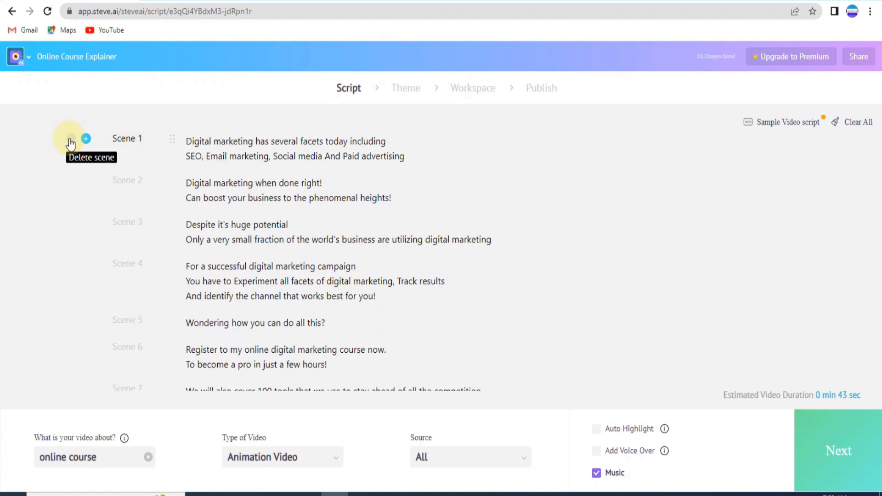
{"action": "left_click", "coordinate": [70, 139]}
{"action": "left_click", "coordinate": [70, 140]}
{"action": "left_click", "coordinate": [70, 140]}
{"action": "left_click", "coordinate": [69, 139]}
{"action": "left_click", "coordinate": [69, 139]}
{"action": "left_click", "coordinate": [69, 139]}
{"action": "left_click", "coordinate": [69, 139]}
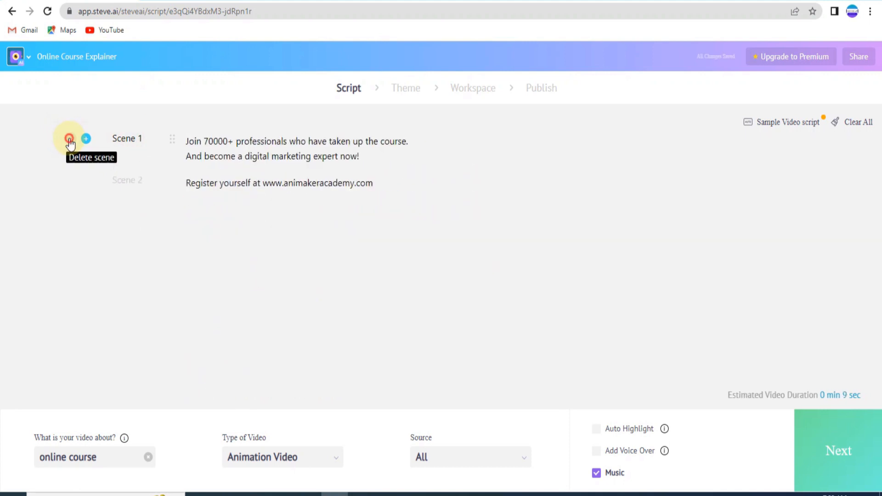
{"action": "left_click", "coordinate": [70, 139]}
{"action": "left_click", "coordinate": [69, 139]}
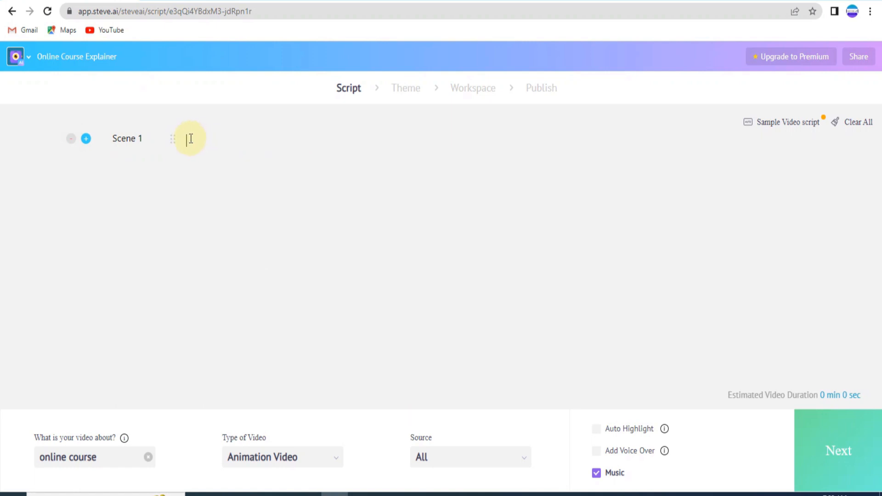
Step: Paste the copied ChatGPT script on creating an engaging business presentation into the empty scene and review the resulting scenes
{"action": "key", "text": "ctrl+v"}
{"action": "scroll", "coordinate": [292, 225], "scroll_direction": "down", "scroll_amount": 8}
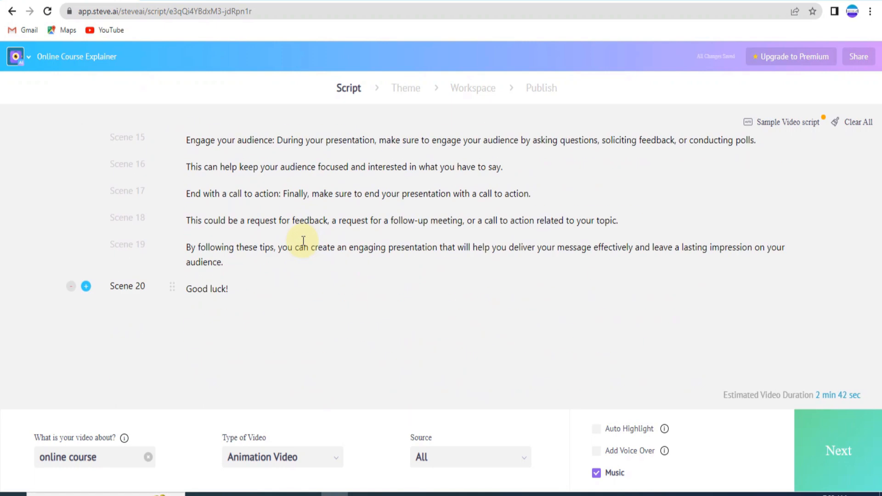
{"action": "scroll", "coordinate": [285, 291], "scroll_direction": "up", "scroll_amount": 8}
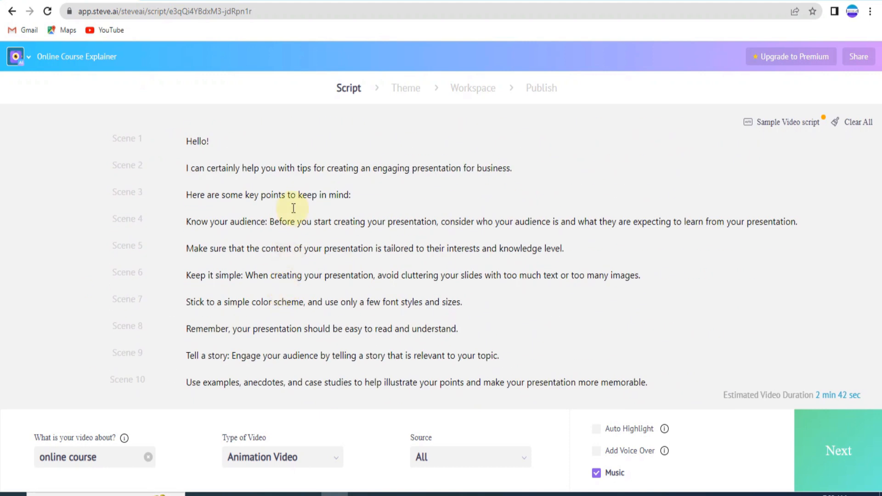
{"action": "scroll", "coordinate": [293, 208], "scroll_direction": "down", "scroll_amount": 8}
{"action": "scroll", "coordinate": [271, 304], "scroll_direction": "up", "scroll_amount": 8}
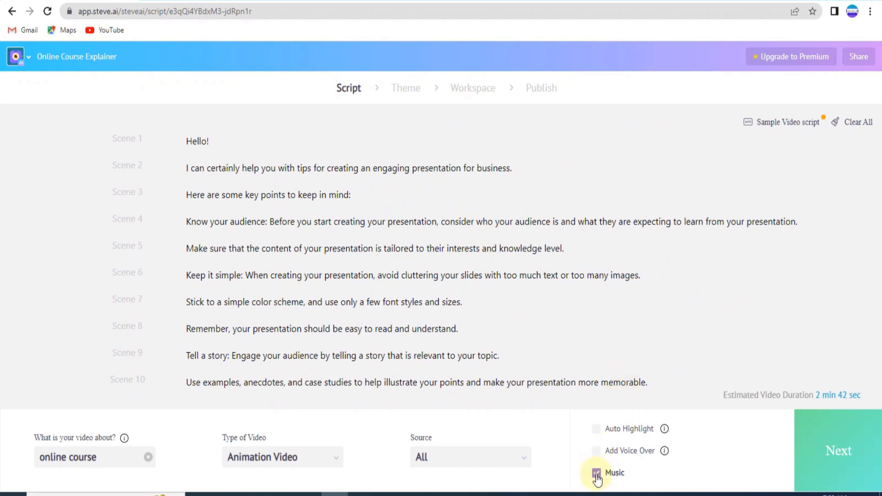
Step: Turn off the music, add a voice over, check the voice options and generate it as English, US, Female, Joanna
{"action": "left_click", "coordinate": [597, 441]}
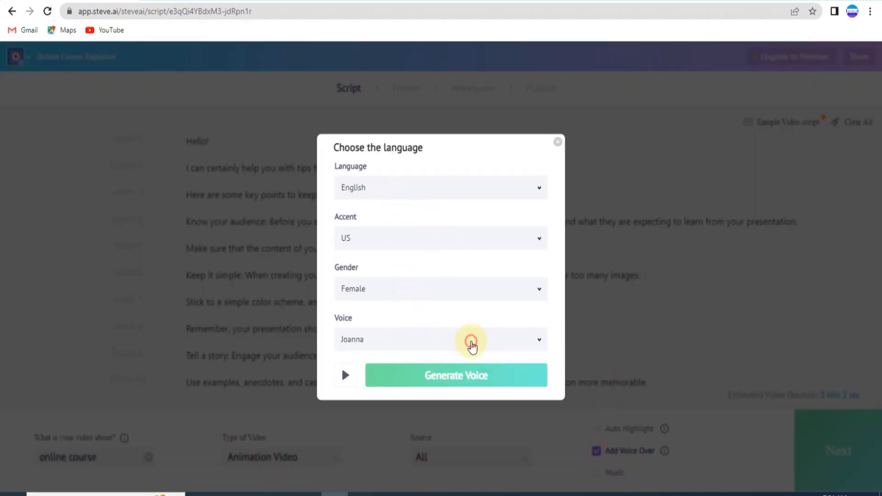
{"action": "left_click", "coordinate": [468, 344]}
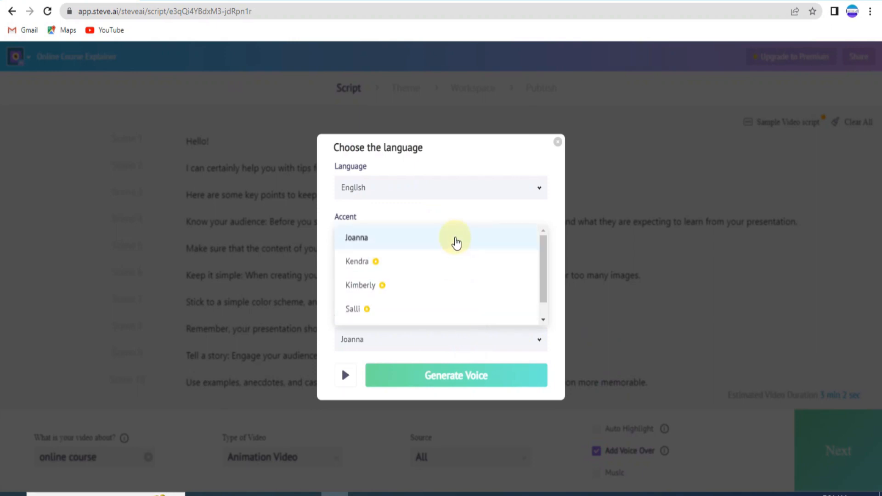
{"action": "left_click", "coordinate": [564, 277]}
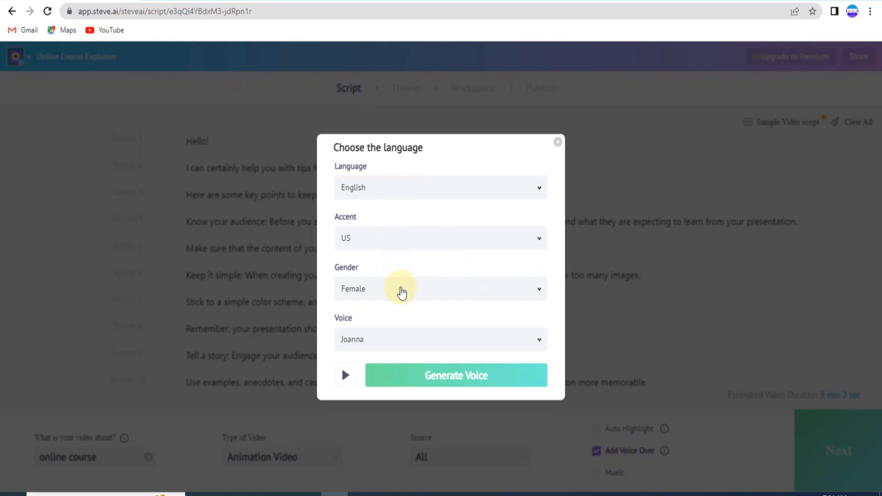
{"action": "left_click", "coordinate": [401, 299]}
{"action": "left_click", "coordinate": [401, 297]}
{"action": "left_click", "coordinate": [400, 297]}
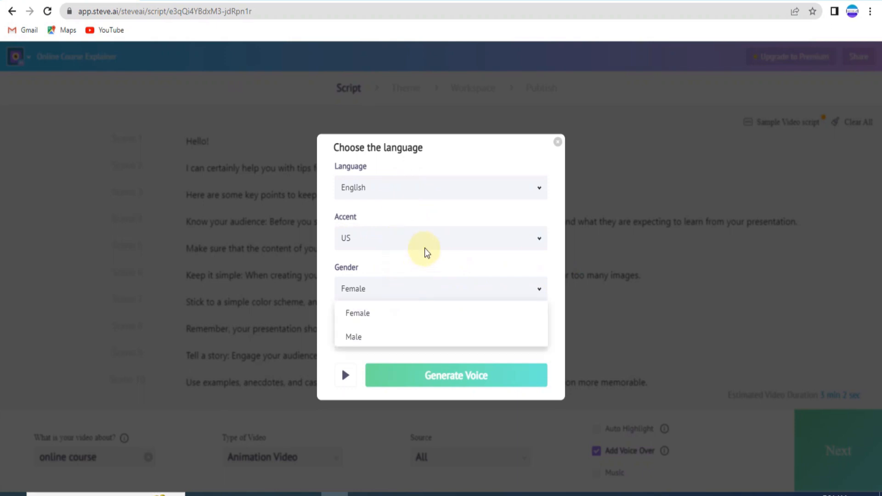
{"action": "left_click", "coordinate": [436, 192]}
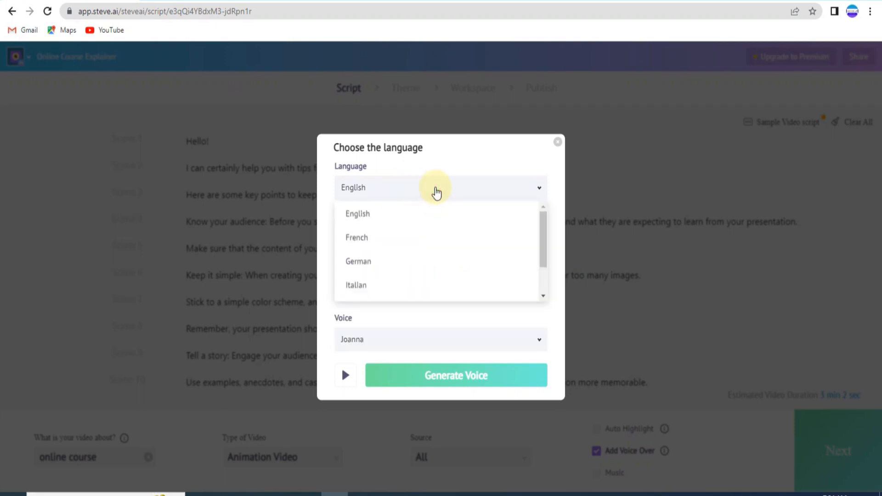
{"action": "left_click", "coordinate": [561, 192]}
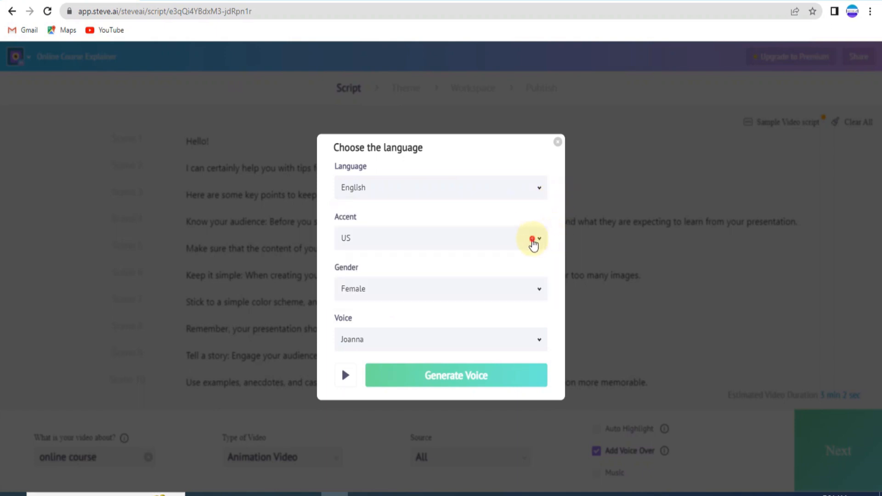
{"action": "left_click", "coordinate": [533, 241]}
{"action": "left_click", "coordinate": [561, 224]}
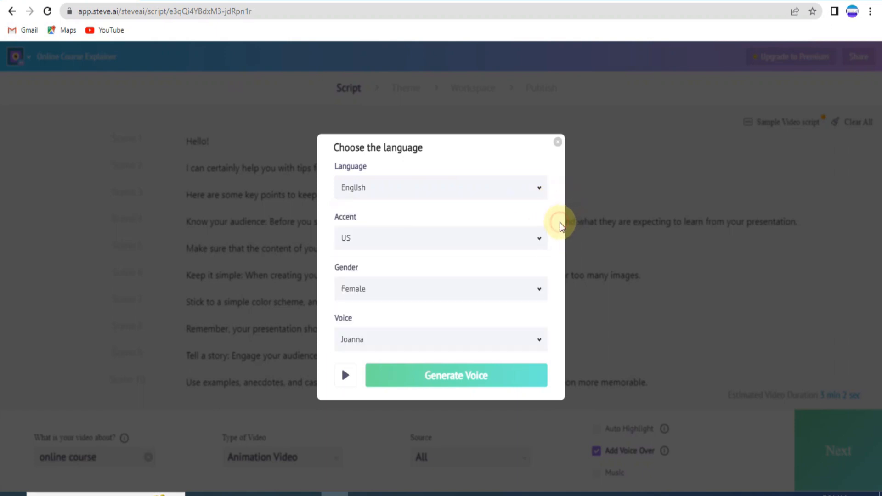
{"action": "left_click", "coordinate": [447, 383]}
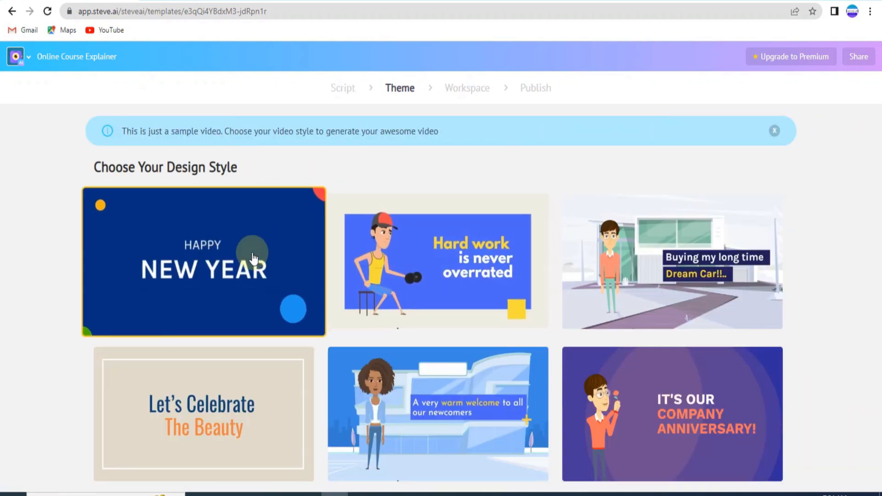
Step: Choose the "Buying my long time Dream Car!!.." design style and preview the generated video
{"action": "scroll", "coordinate": [658, 292], "scroll_direction": "down", "scroll_amount": 3}
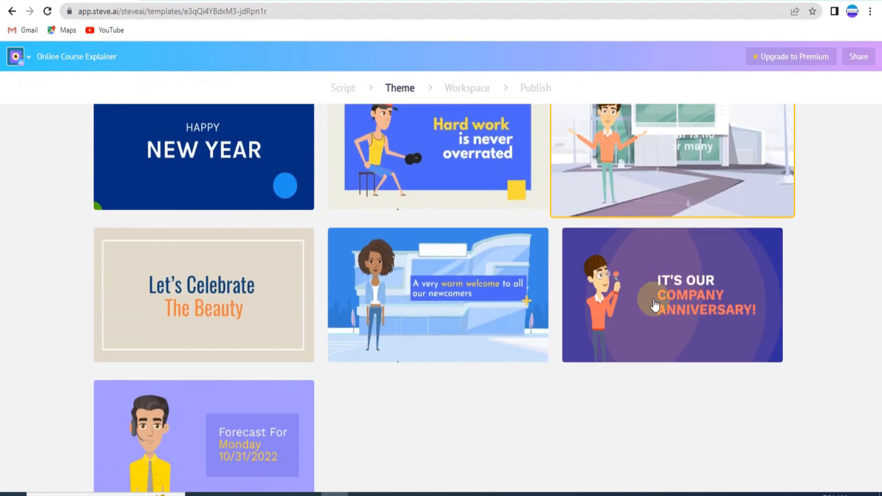
{"action": "scroll", "coordinate": [650, 299], "scroll_direction": "up", "scroll_amount": 1}
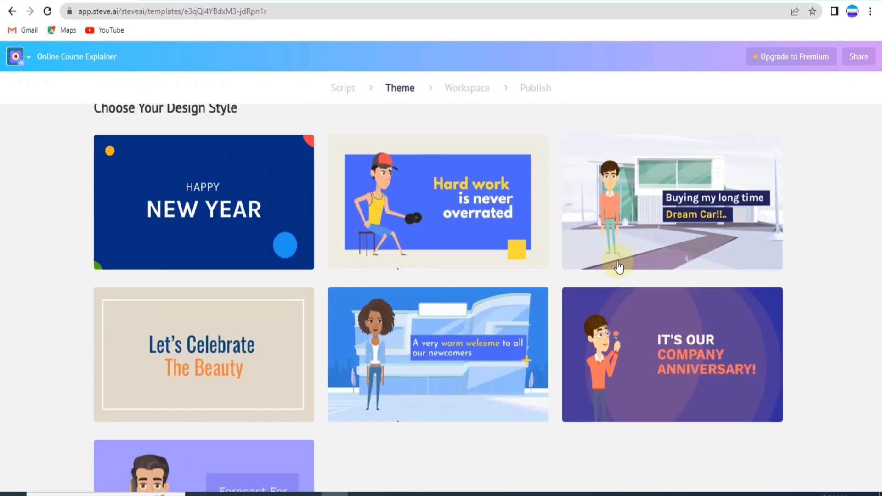
{"action": "left_click", "coordinate": [644, 229]}
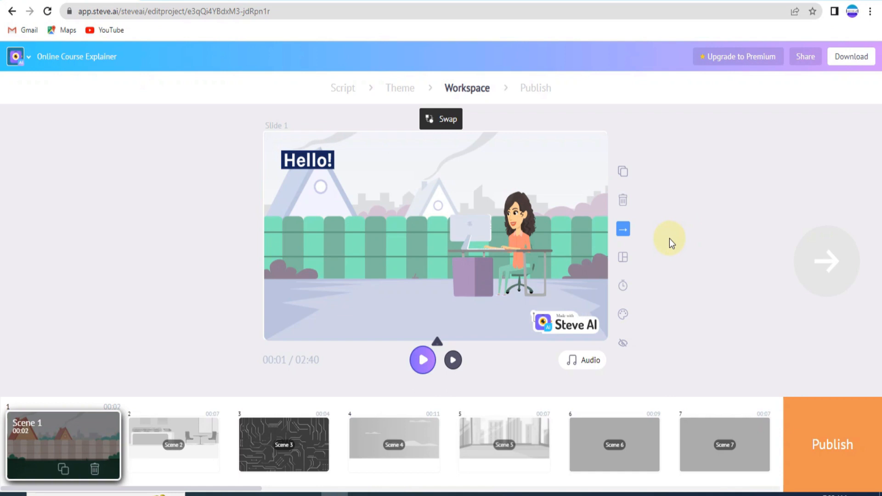
{"action": "left_click", "coordinate": [423, 363]}
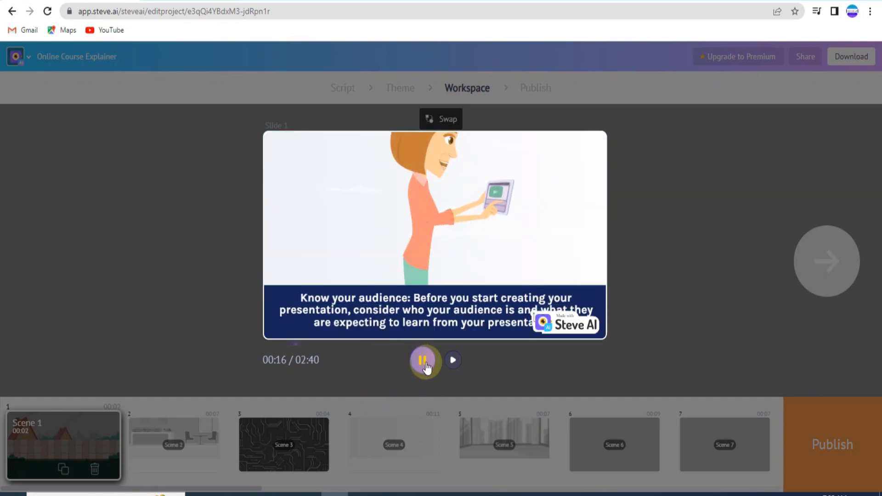
{"action": "left_click", "coordinate": [364, 367]}
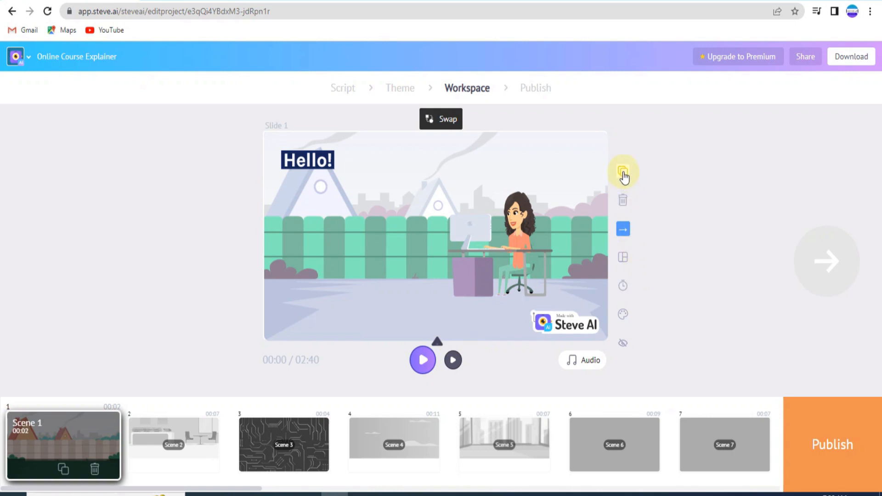
Step: Replace the woman at the desk in scene 1 with the monkey character in a lab coat
{"action": "left_click", "coordinate": [623, 229]}
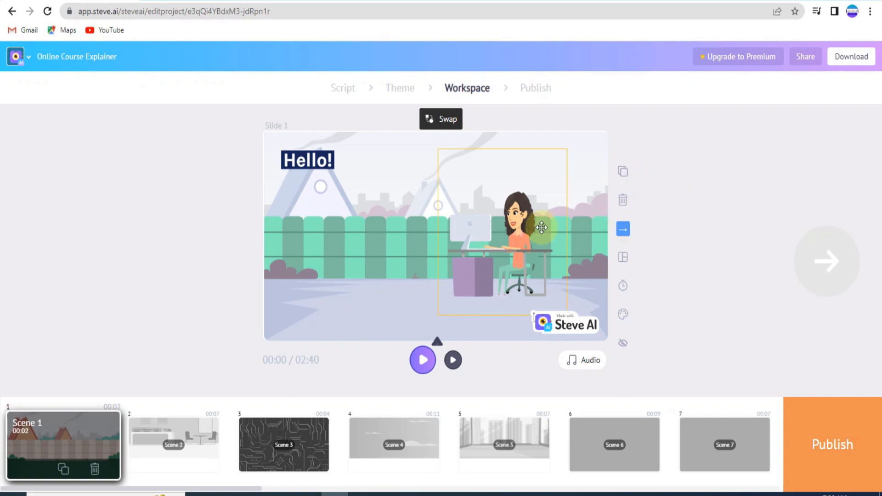
{"action": "left_click", "coordinate": [517, 228]}
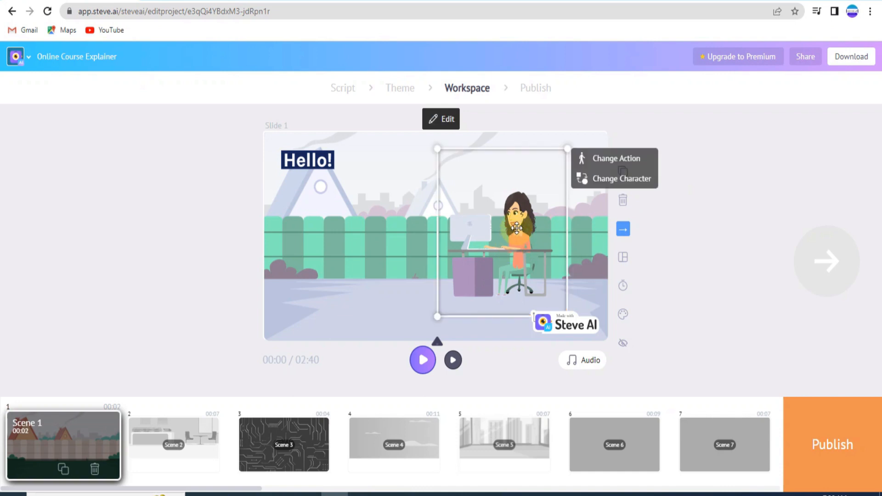
{"action": "left_click", "coordinate": [616, 161]}
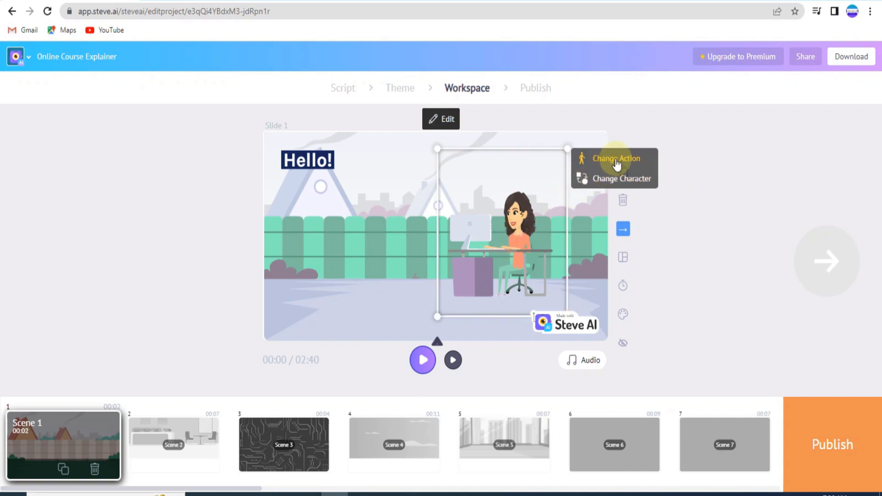
{"action": "left_click", "coordinate": [608, 180]}
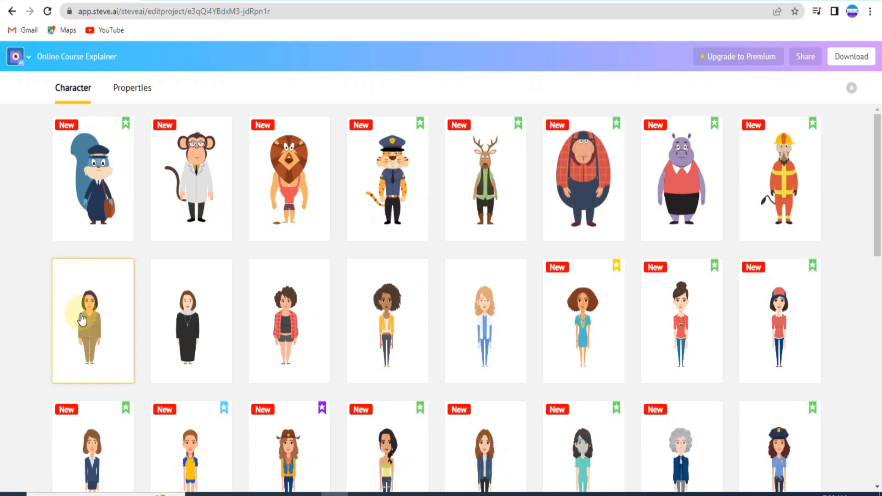
{"action": "left_click", "coordinate": [90, 196]}
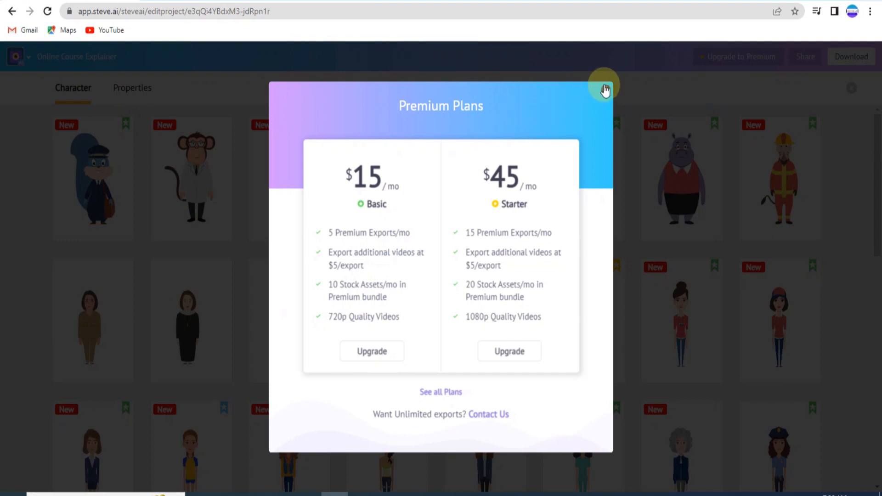
{"action": "left_click", "coordinate": [607, 90]}
{"action": "scroll", "coordinate": [364, 275], "scroll_direction": "down", "scroll_amount": 3}
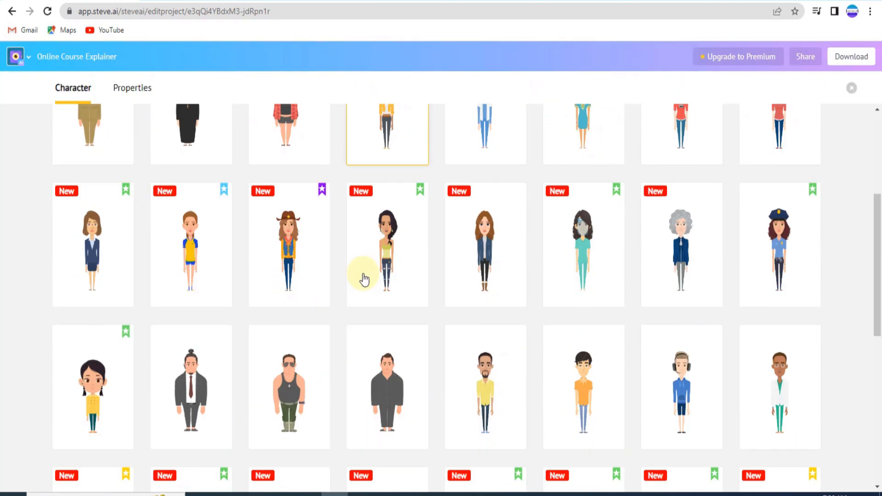
{"action": "scroll", "coordinate": [349, 273], "scroll_direction": "up", "scroll_amount": 3}
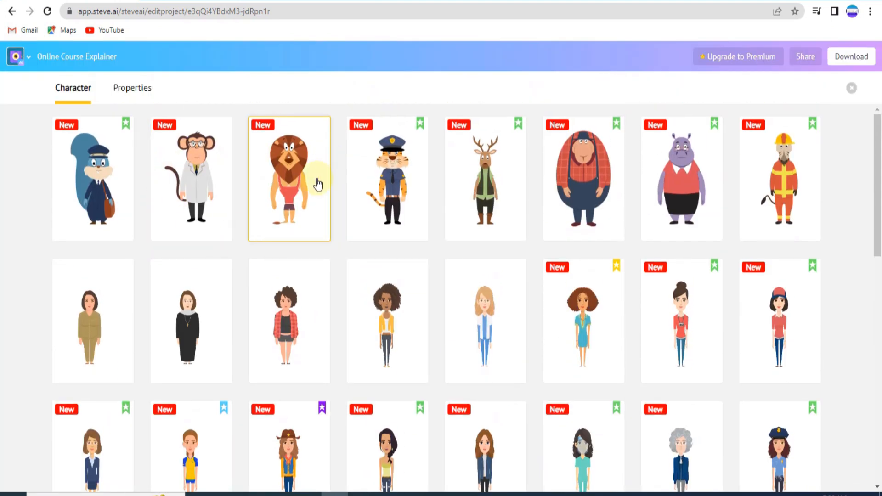
{"action": "left_click", "coordinate": [212, 197]}
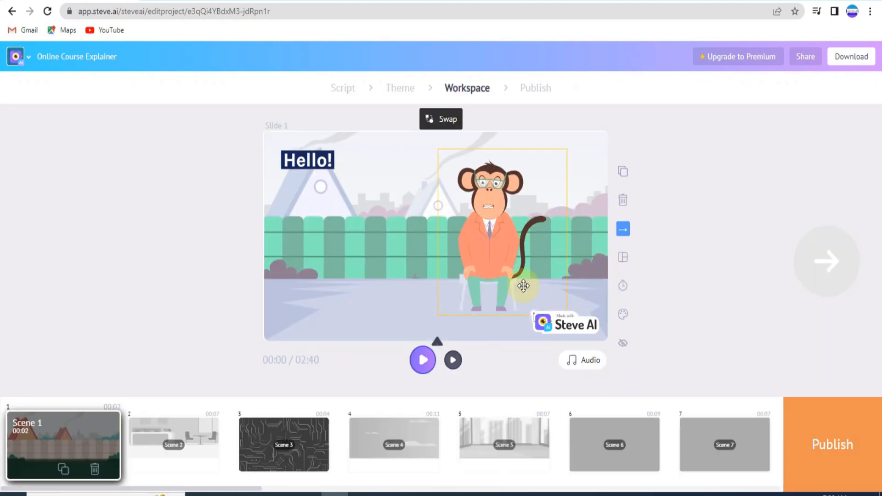
Step: Change the monkey's action in scene 1 to standing and pointing with a stick, using the third action offered
{"action": "left_click", "coordinate": [505, 251]}
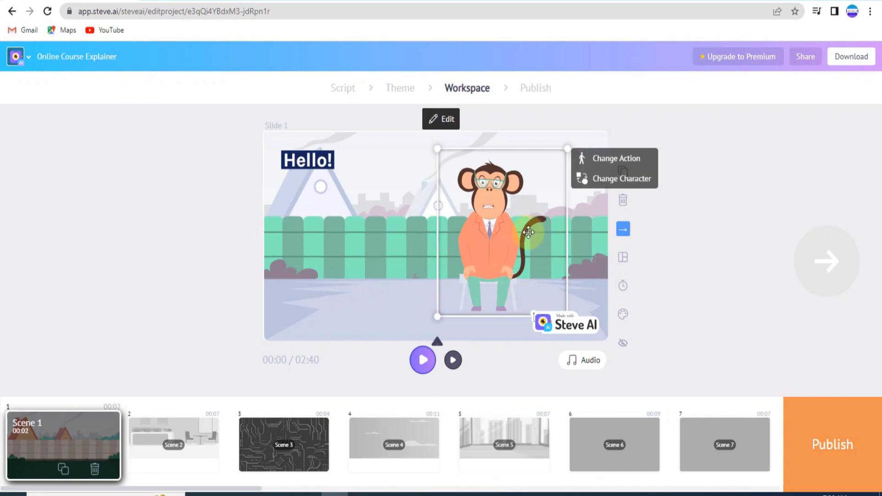
{"action": "left_click", "coordinate": [610, 161]}
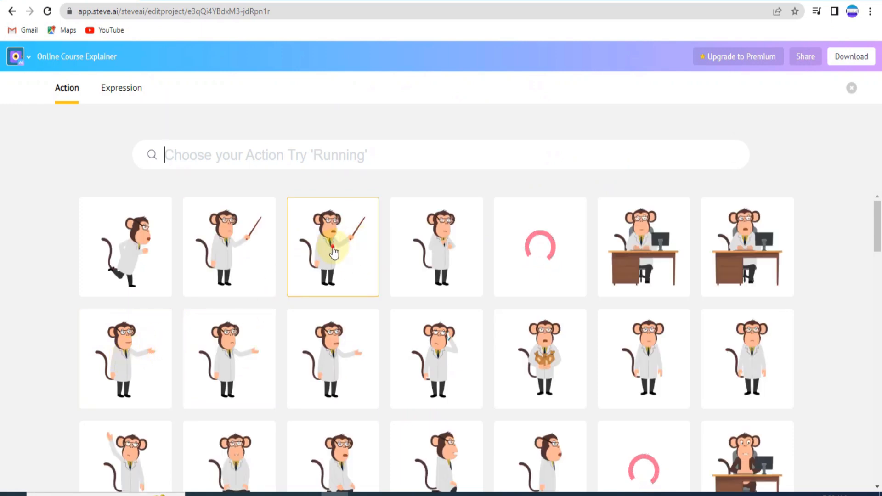
{"action": "left_click", "coordinate": [332, 239]}
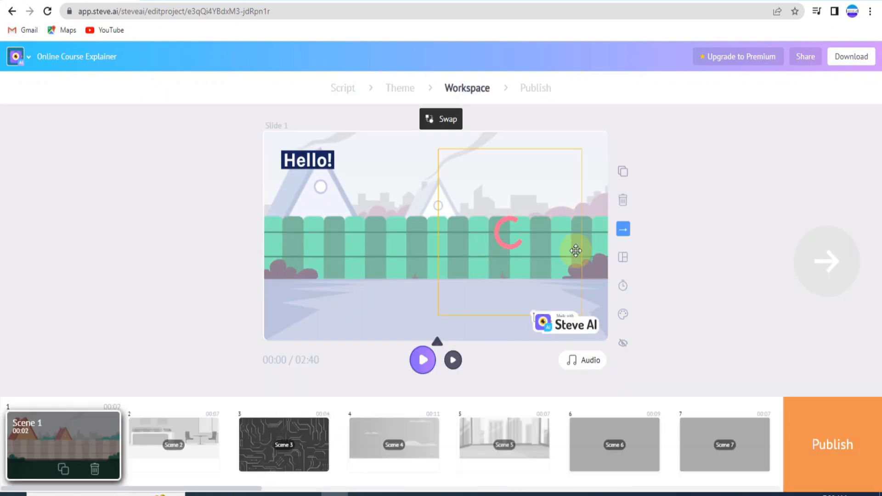
Step: Apply the layout with a text panel filling the slide's left side to scene 1 and set the panel color to dark red 56141F
{"action": "left_click", "coordinate": [624, 260]}
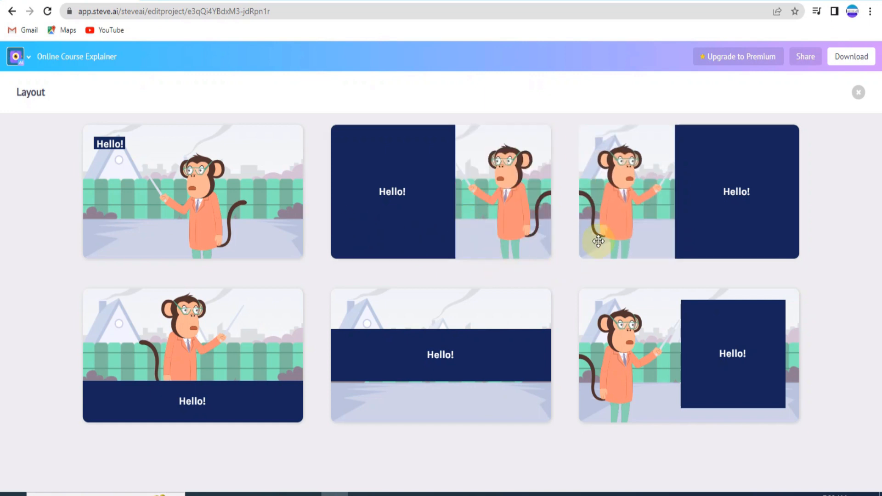
{"action": "left_click", "coordinate": [476, 219]}
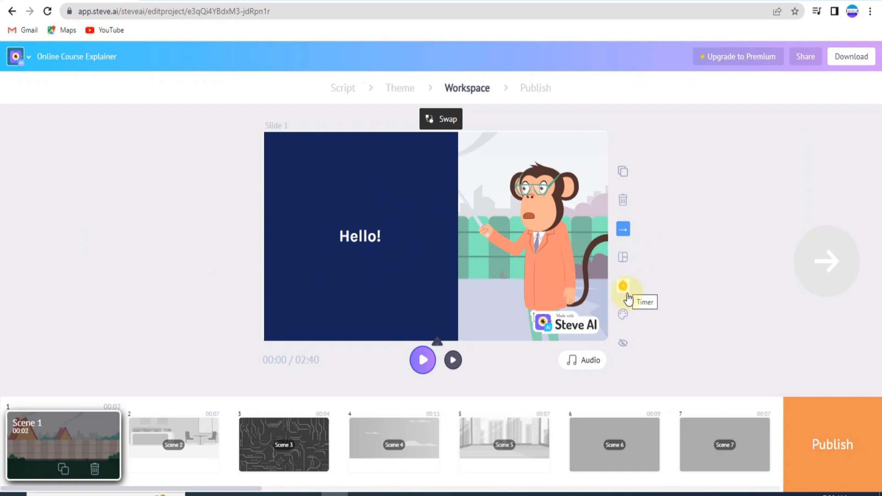
{"action": "left_click", "coordinate": [624, 315]}
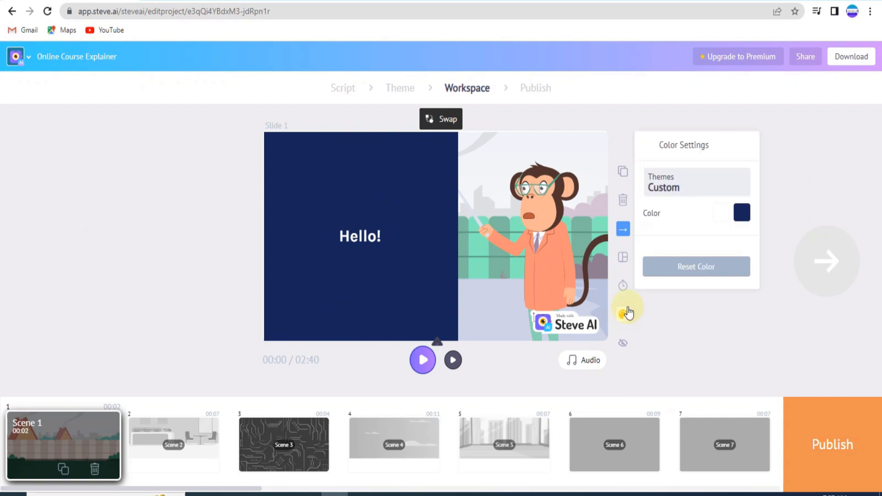
{"action": "left_click", "coordinate": [743, 211]}
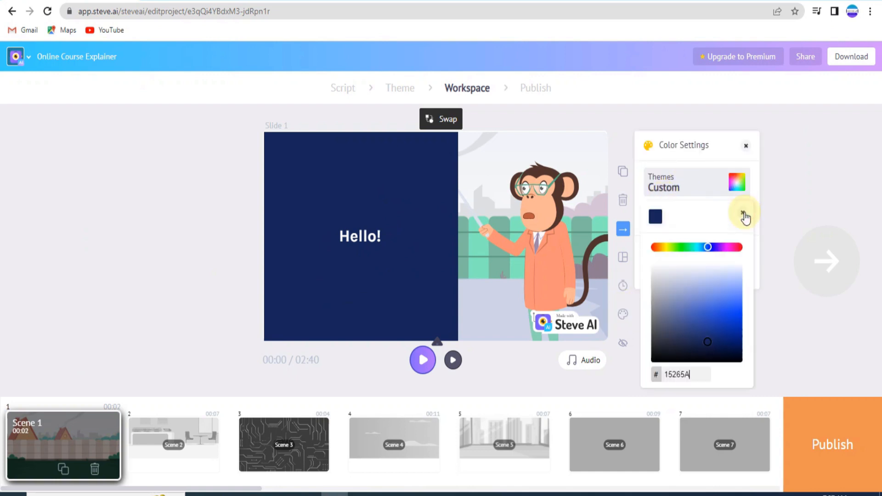
{"action": "left_click", "coordinate": [738, 248]}
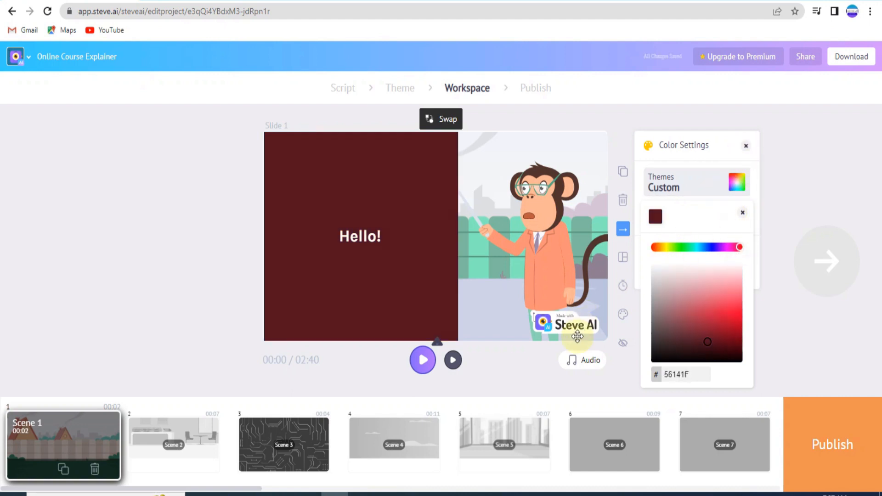
{"action": "left_click", "coordinate": [529, 387]}
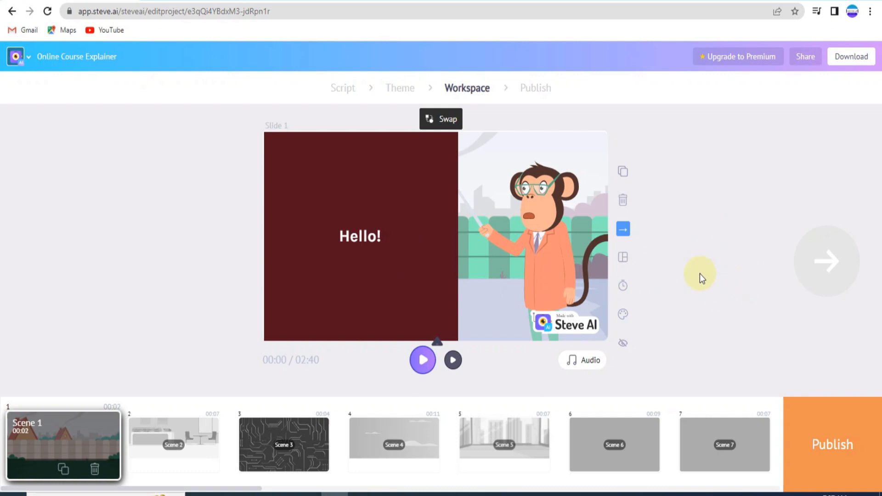
Step: Proceed to publishing the finished video
{"action": "left_click", "coordinate": [822, 447]}
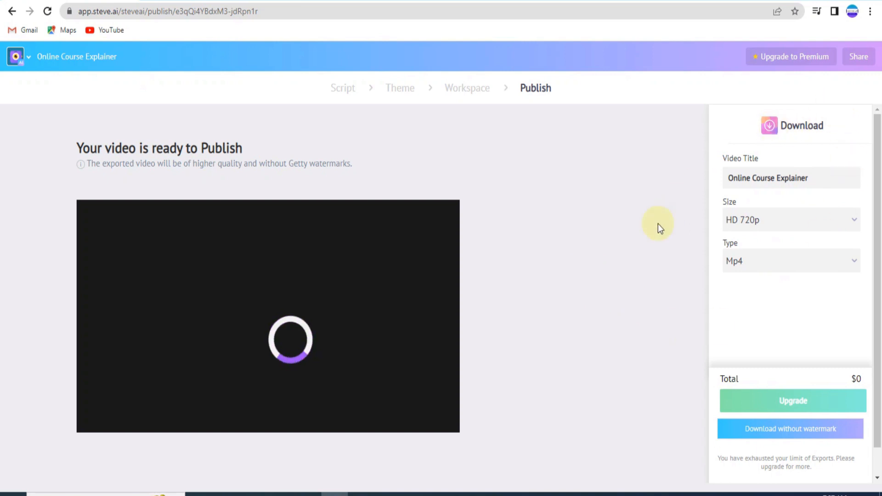
{"action": "mouse_move", "coordinate": [412, 332]}
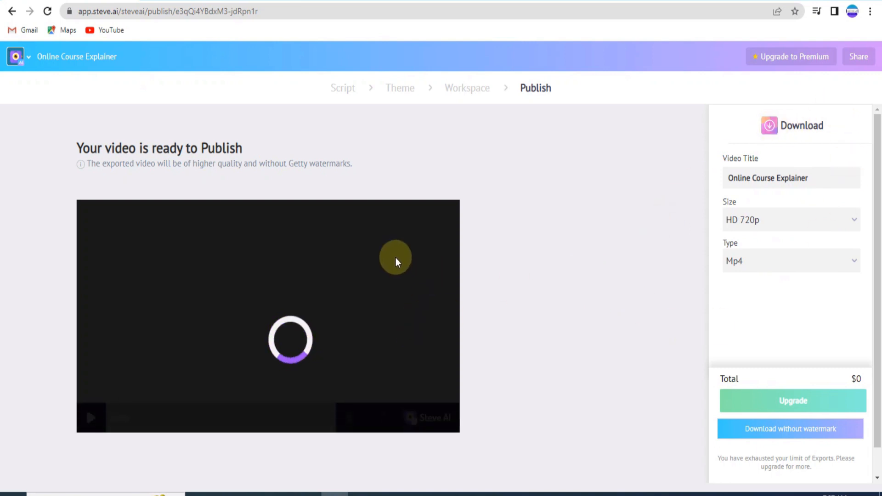